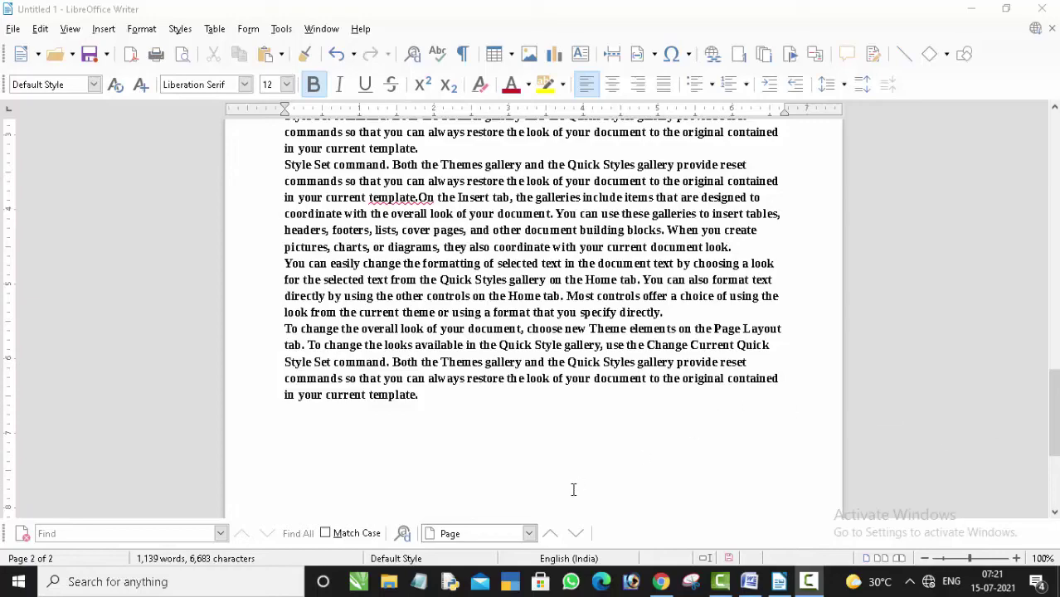
Select the bold galleries-and-themes text and bring up the Format menu
scroll(502, 431, up, 2)
scroll(502, 432, up, 2)
scroll(502, 431, up, 3)
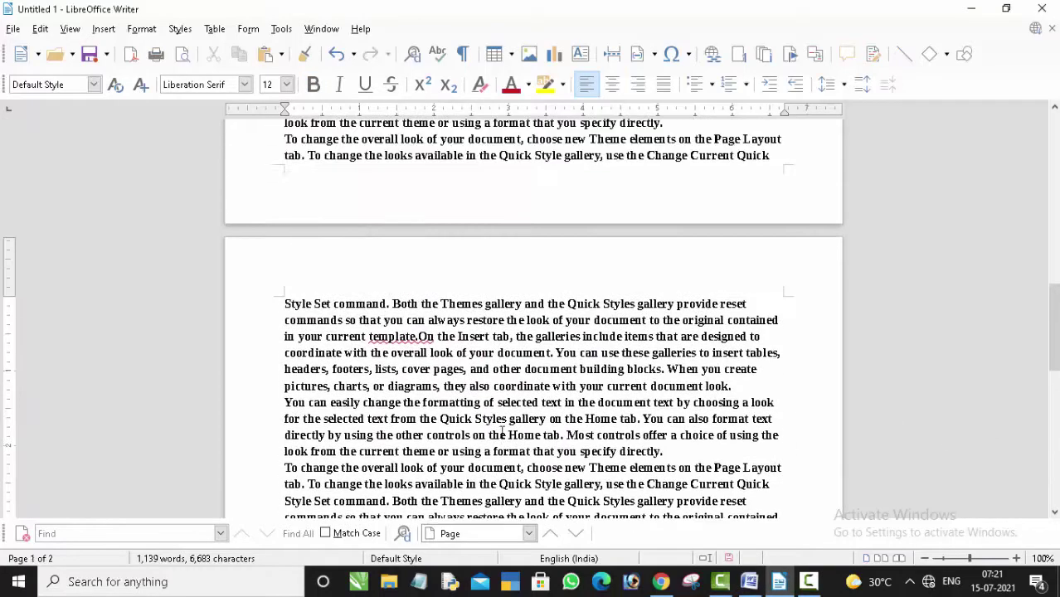
scroll(502, 431, up, 3)
scroll(502, 432, up, 1)
scroll(502, 432, up, 2)
scroll(502, 432, up, 2)
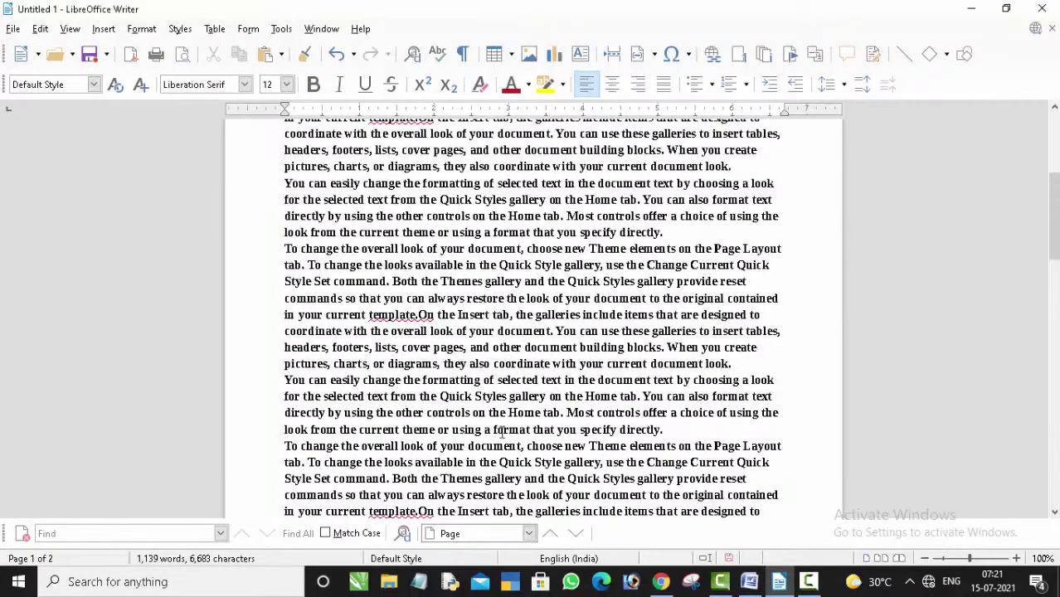
scroll(548, 493, up, 2)
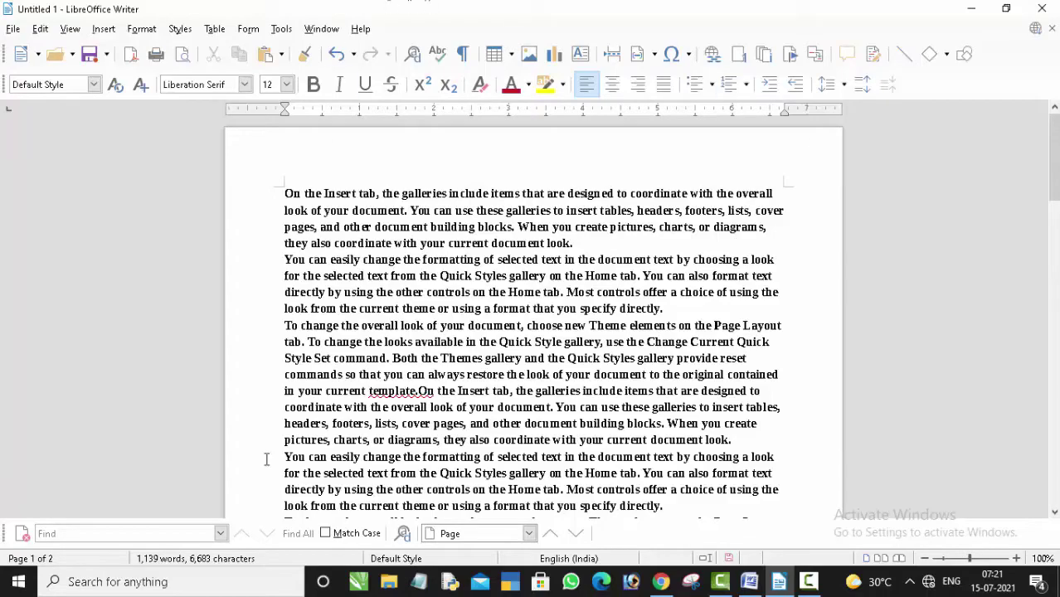
scroll(472, 505, down, 2)
scroll(468, 506, down, 4)
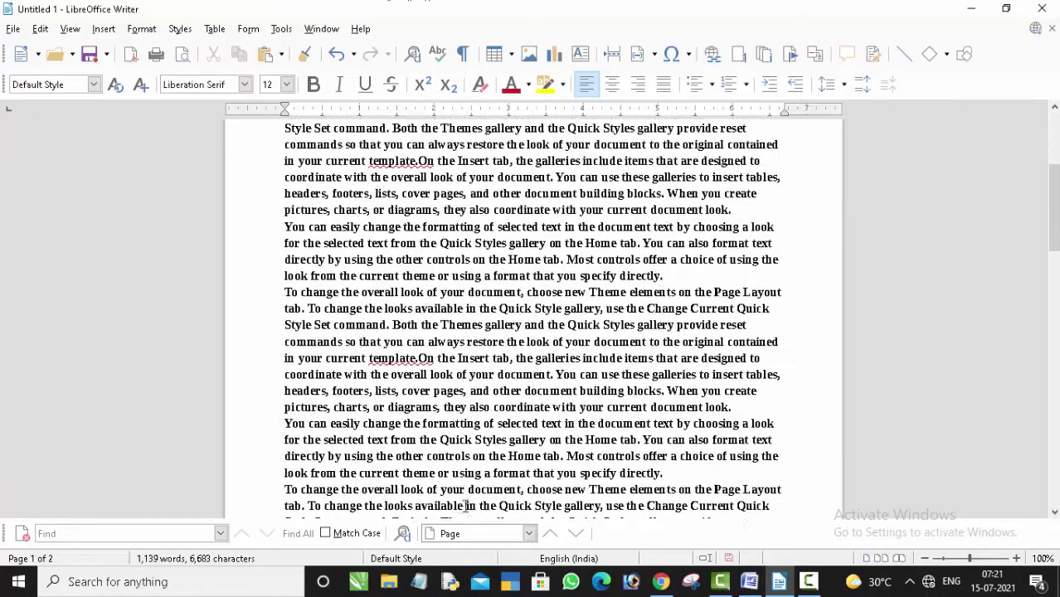
scroll(464, 507, down, 2)
scroll(456, 517, down, 3)
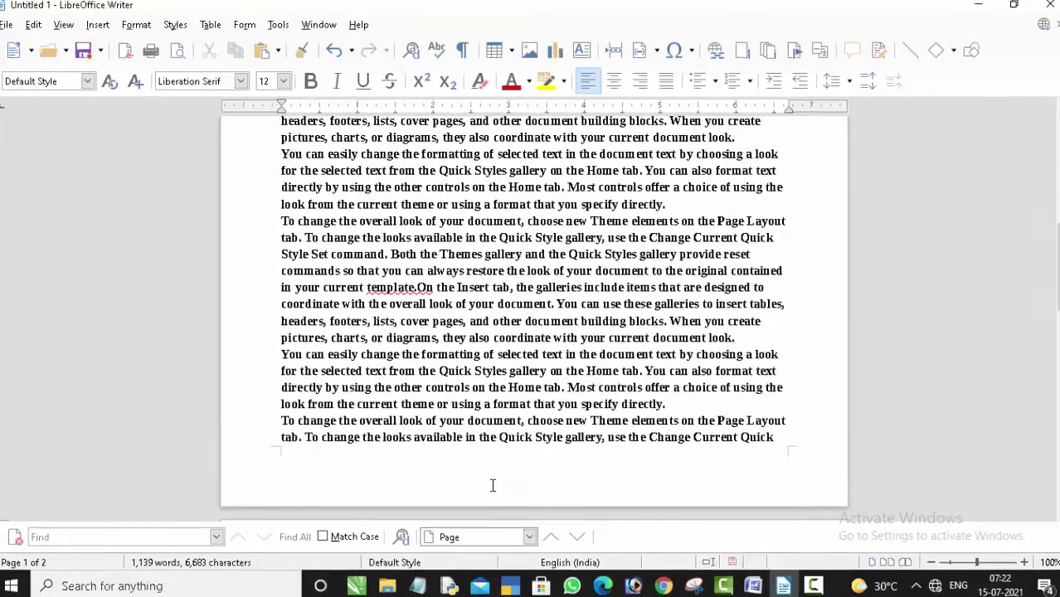
scroll(468, 448, down, 3)
scroll(505, 411, down, 3)
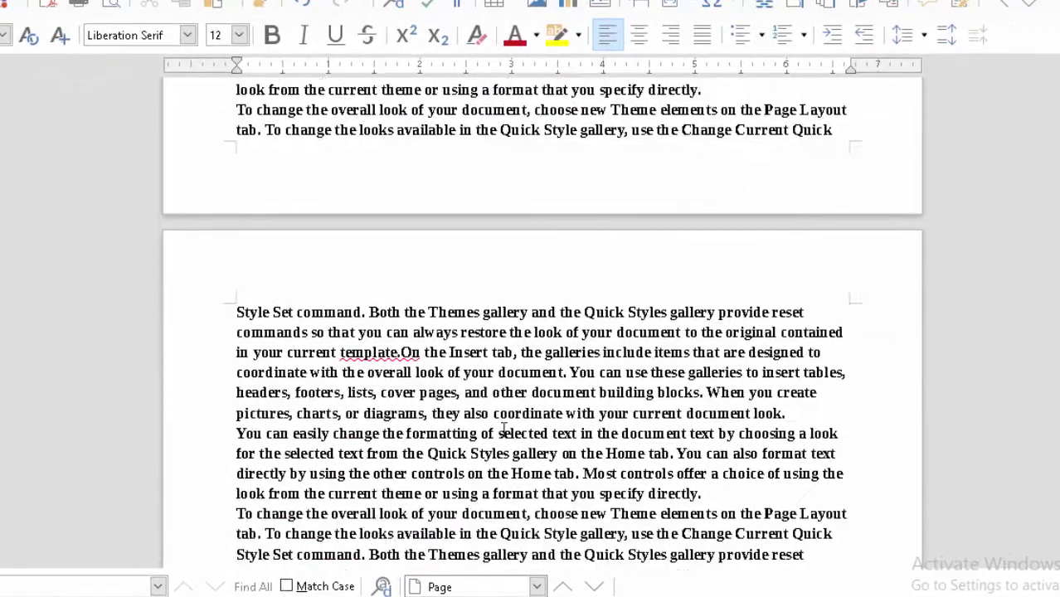
scroll(502, 432, down, 3)
scroll(498, 436, down, 3)
scroll(487, 441, down, 3)
scroll(487, 441, up, 2)
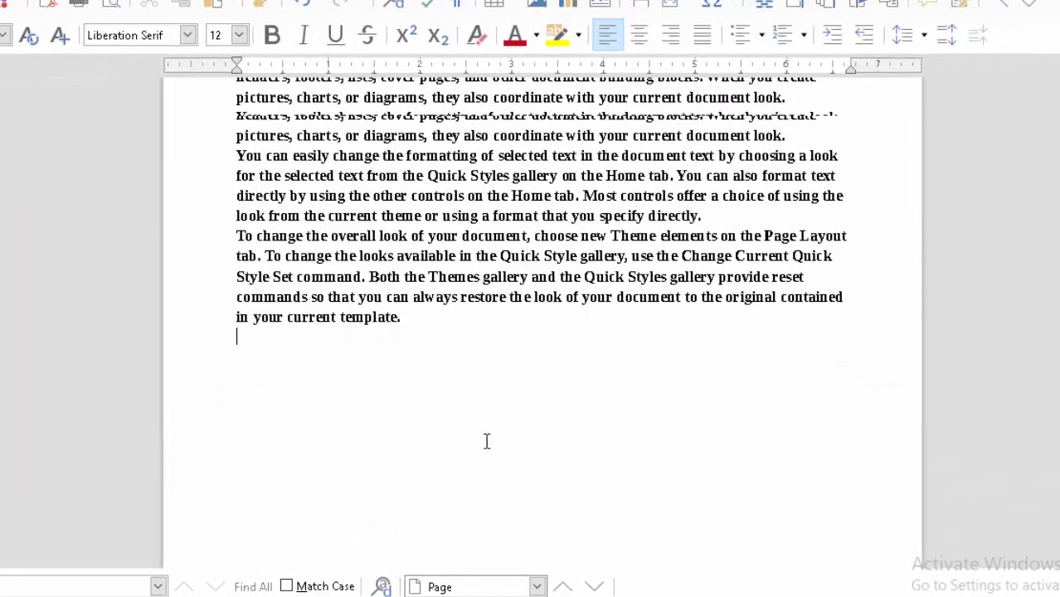
scroll(487, 441, up, 3)
scroll(487, 442, up, 3)
scroll(486, 441, up, 3)
scroll(486, 441, up, 3)
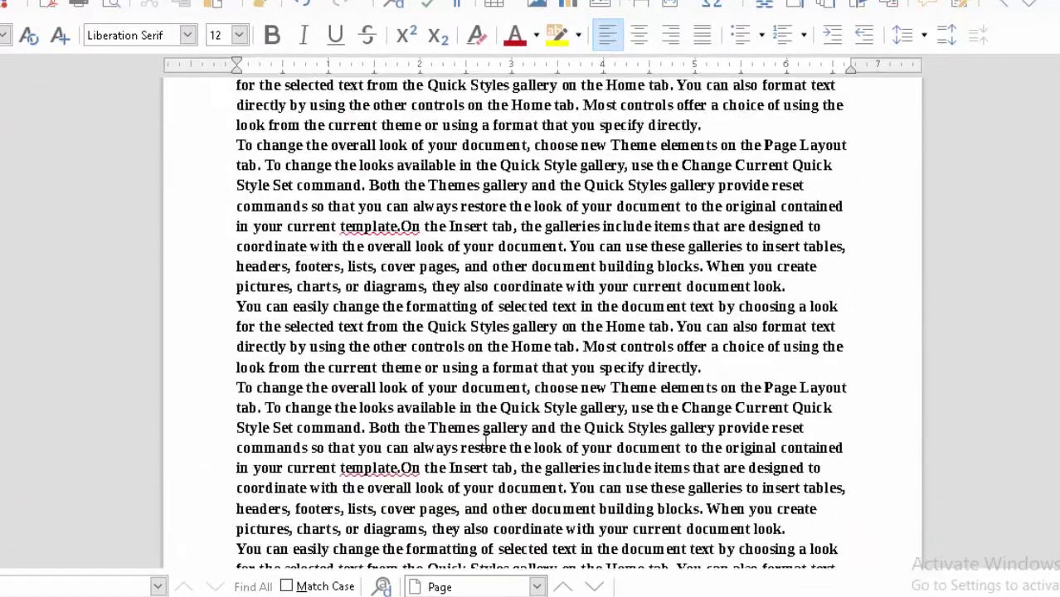
scroll(486, 441, up, 3)
scroll(486, 440, up, 3)
scroll(206, 267, down, 1)
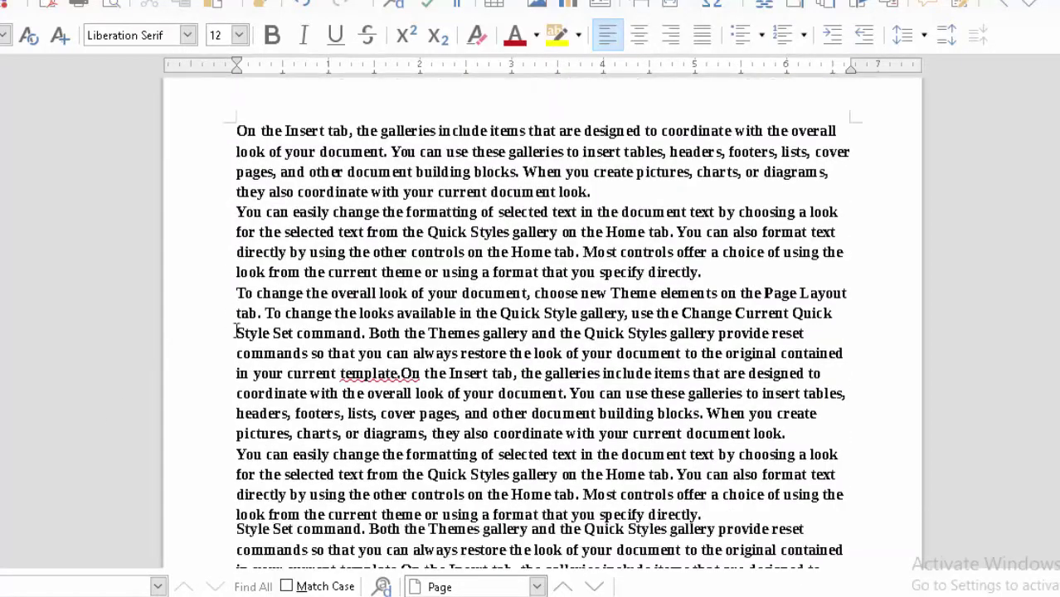
scroll(269, 328, down, 5)
scroll(271, 356, down, 5)
scroll(282, 375, down, 3)
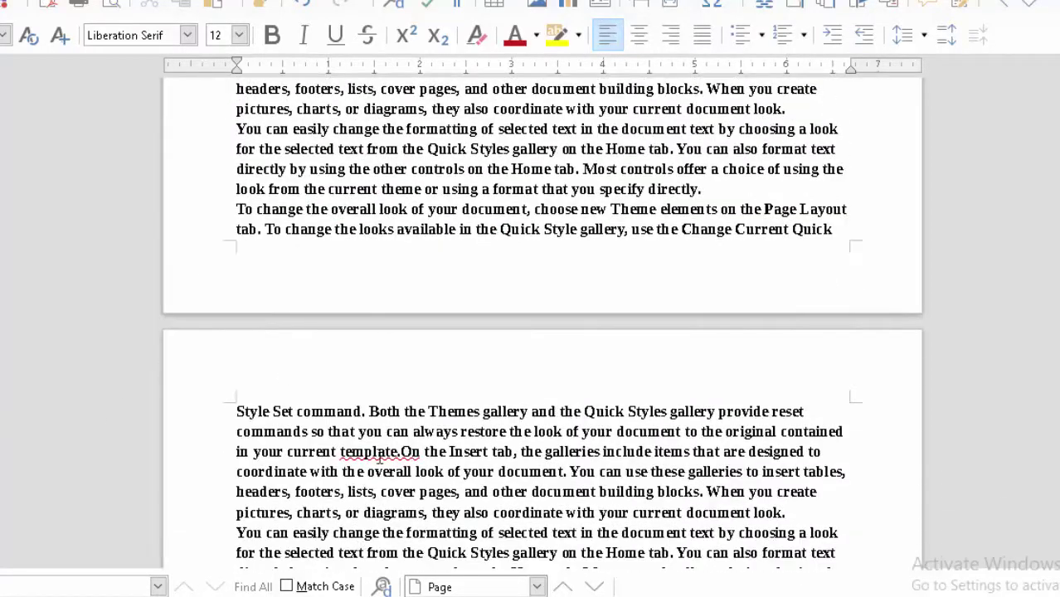
scroll(379, 460, down, 3)
scroll(368, 475, down, 3)
scroll(369, 476, down, 3)
scroll(369, 475, down, 3)
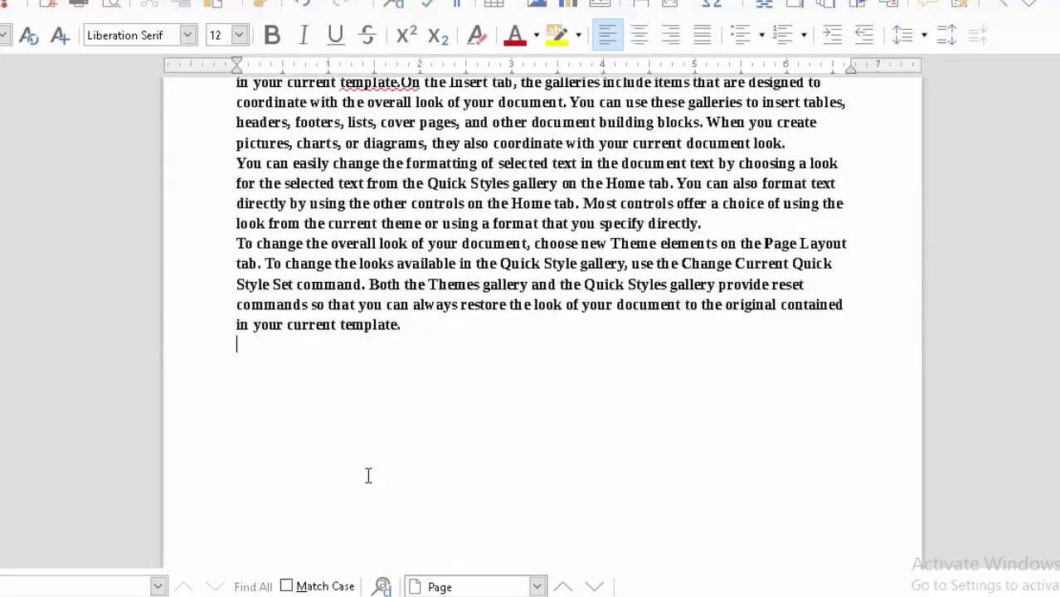
scroll(368, 475, down, 3)
scroll(408, 297, up, 3)
key(shift+Up)
key(shift+Up)
key(shift+Up)
key(shift+Up)
key(shift+Up)
key(shift+Up)
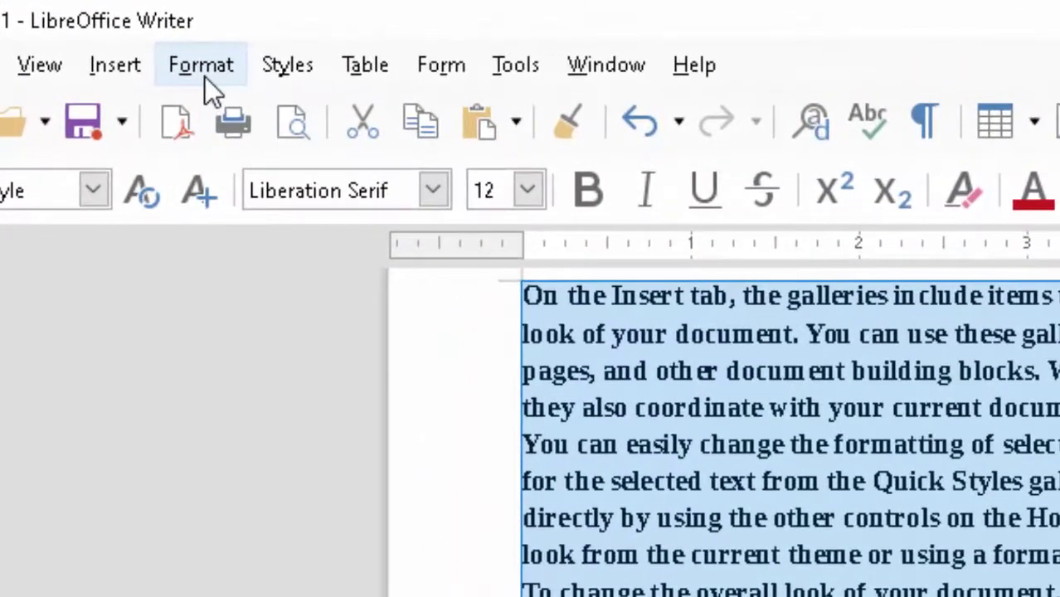
click(102, 39)
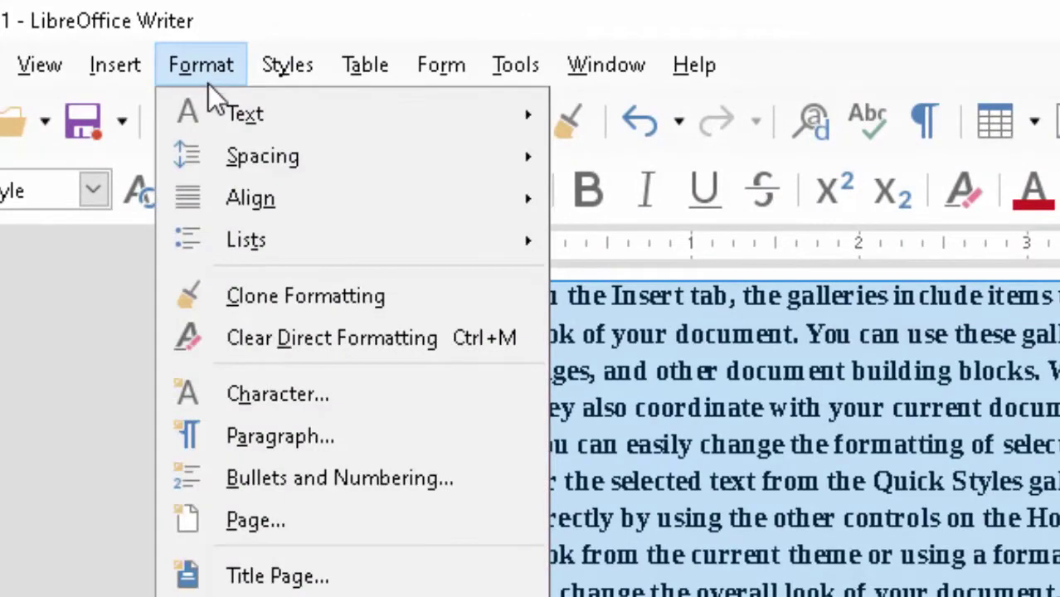
Review each Default Style page tab, ending on Page with A4 and 0.79" margins
click(273, 537)
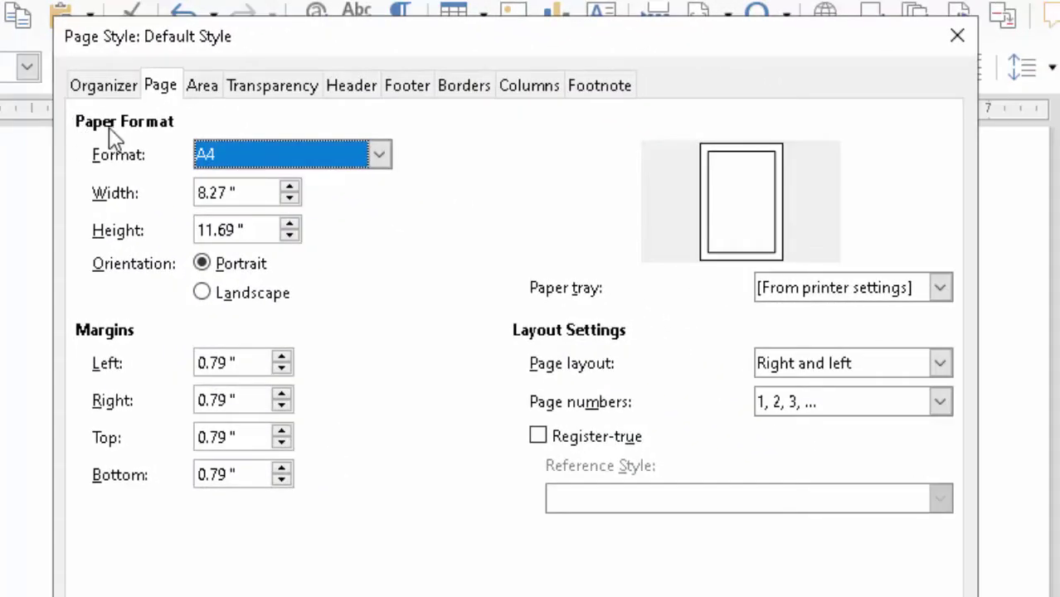
click(116, 101)
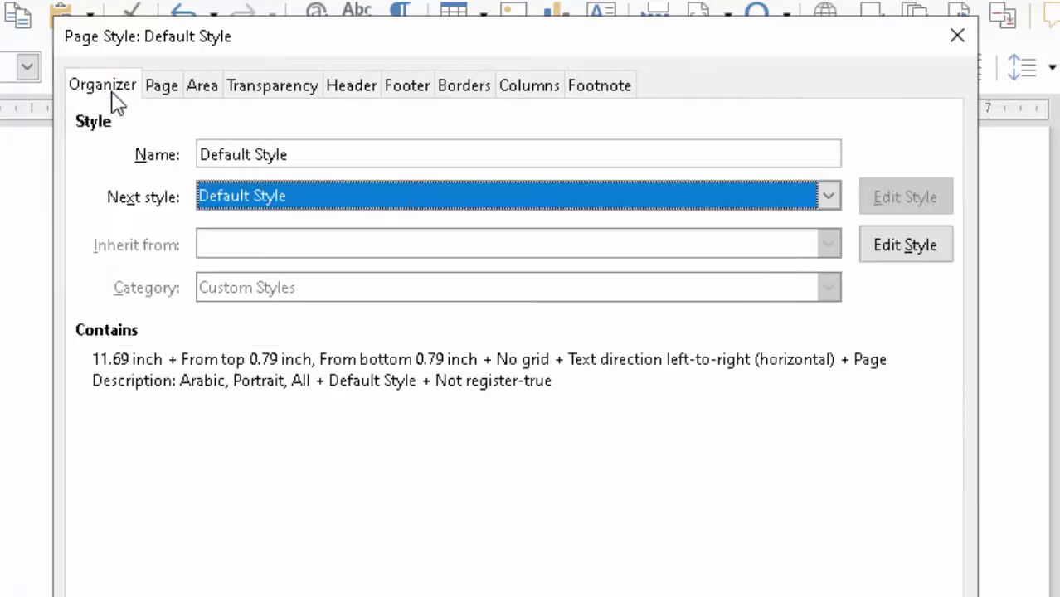
click(196, 91)
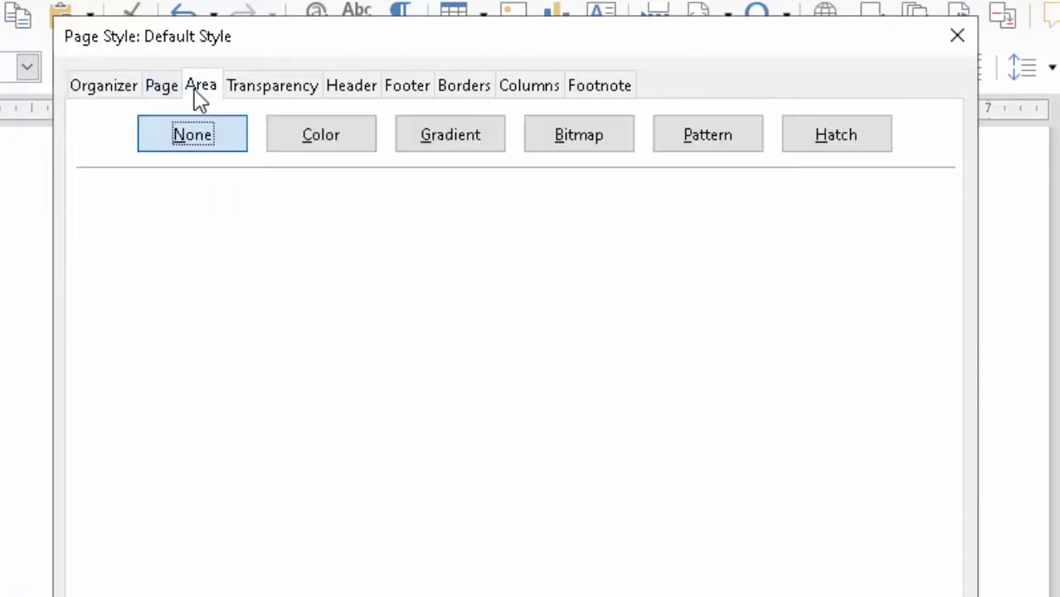
click(175, 92)
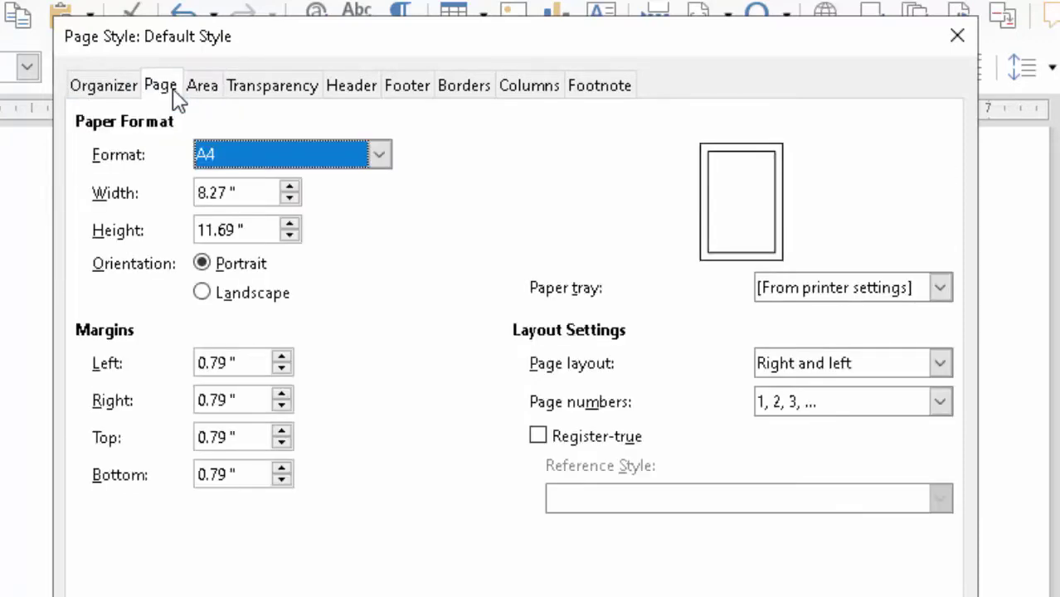
click(267, 88)
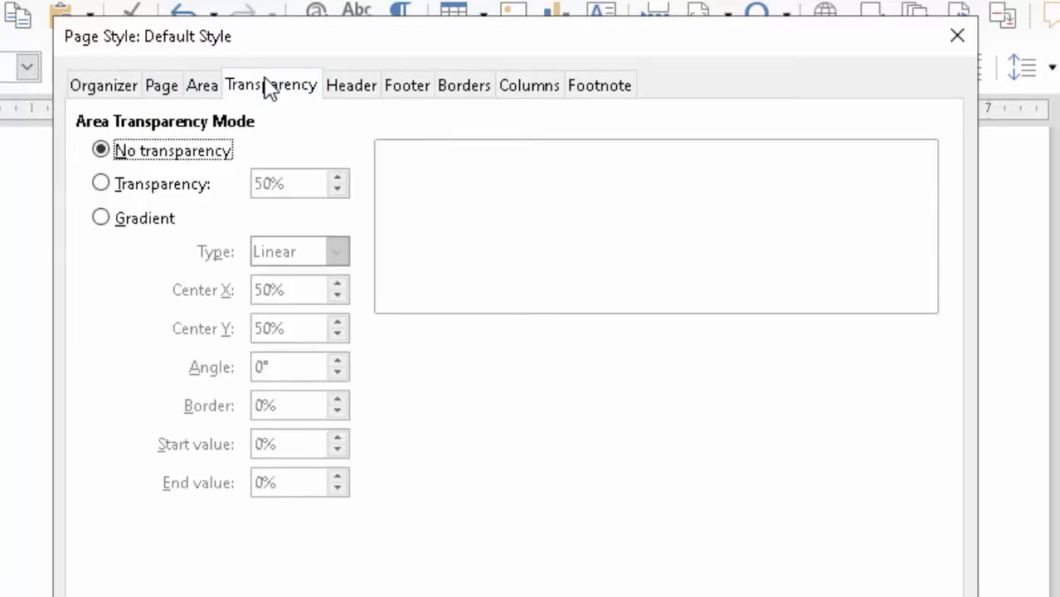
click(363, 93)
click(402, 89)
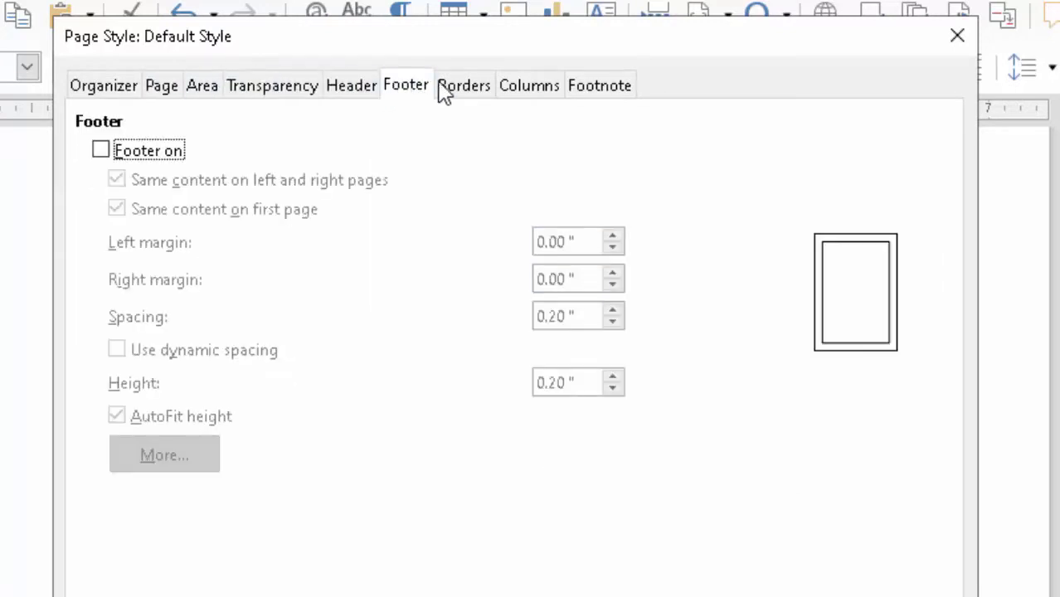
click(448, 90)
click(510, 86)
click(602, 89)
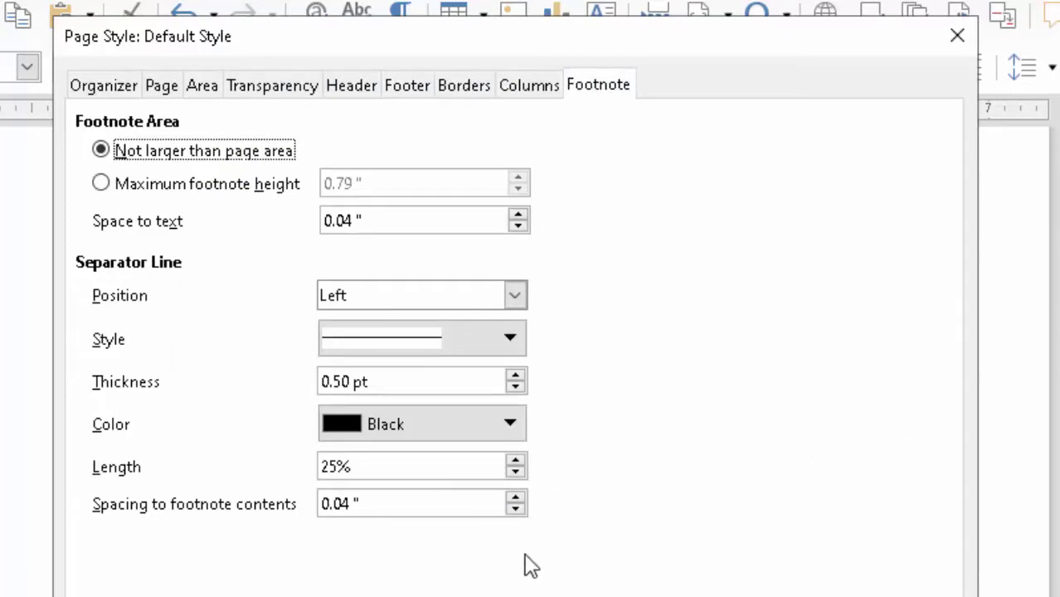
click(169, 93)
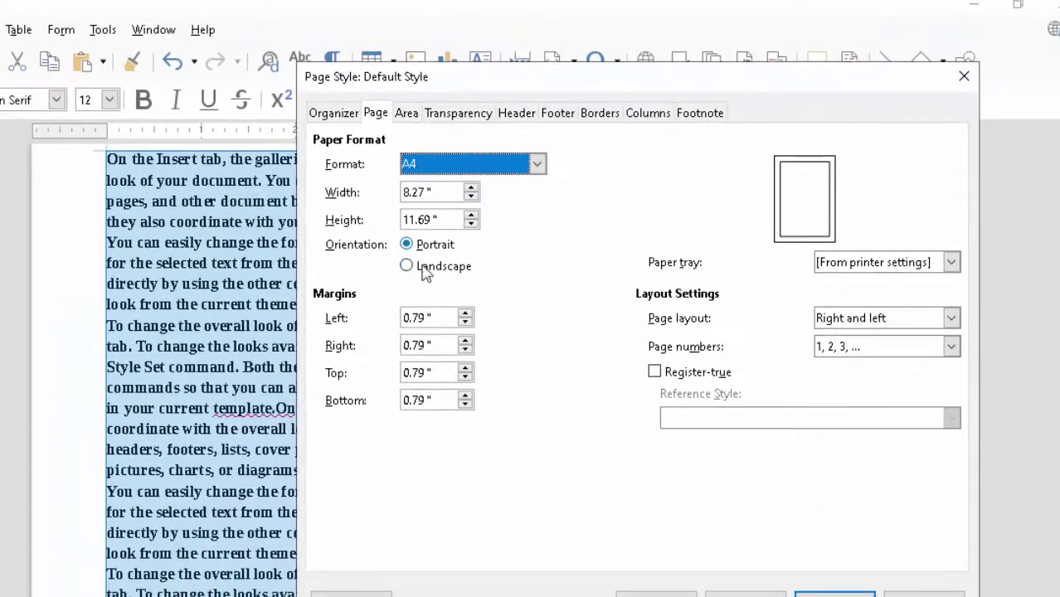
drag(548, 87, 192, 20)
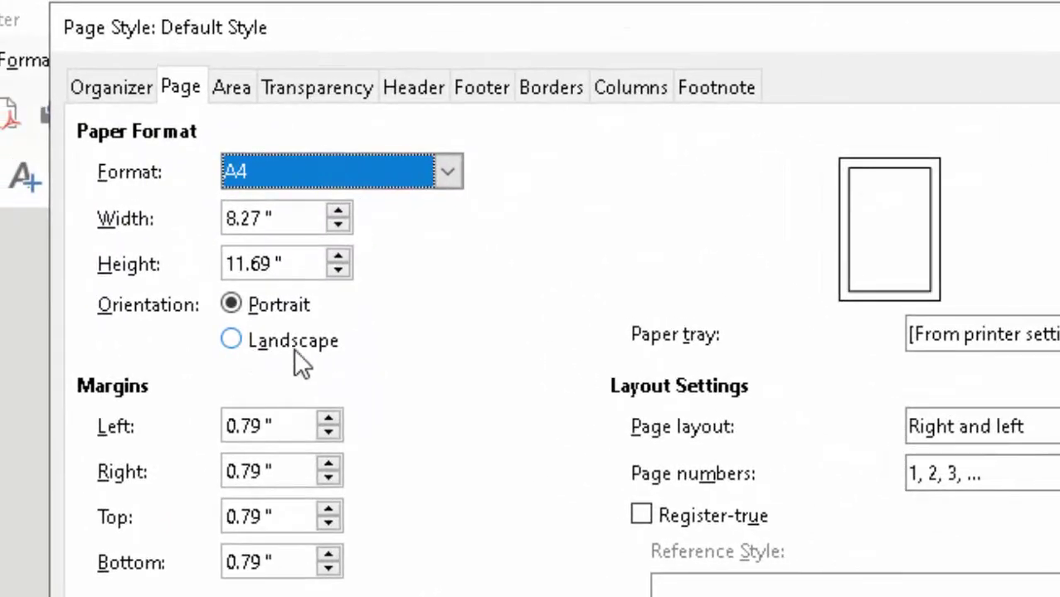
click(295, 346)
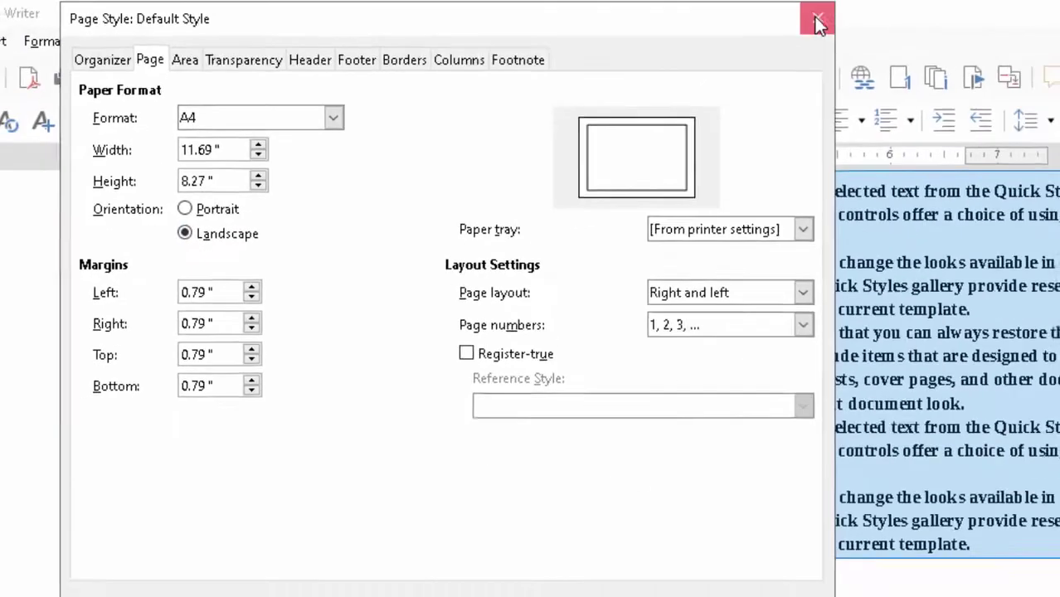
click(861, 20)
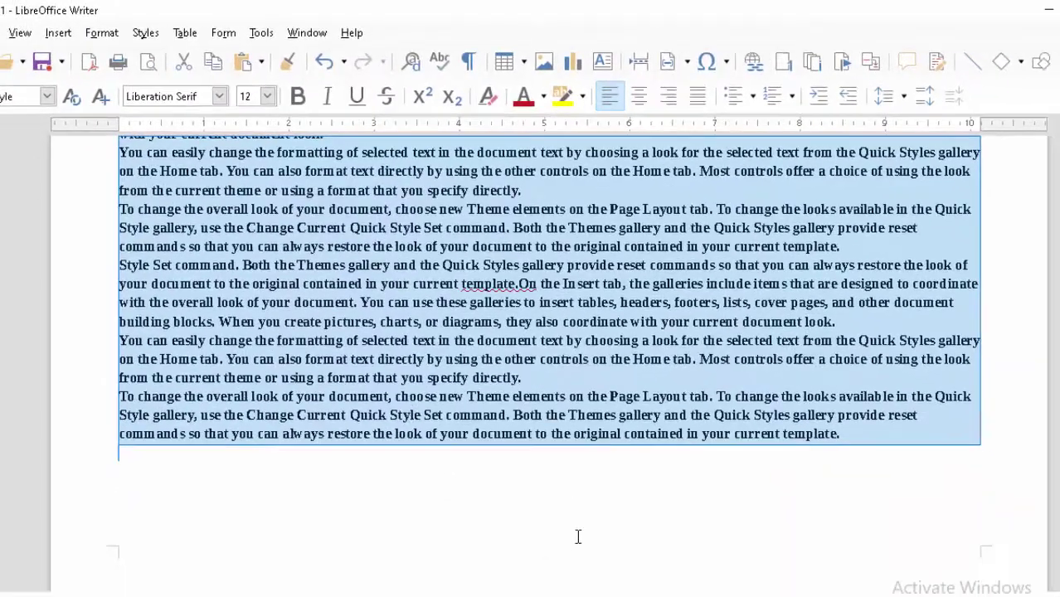
scroll(570, 523, down, 3)
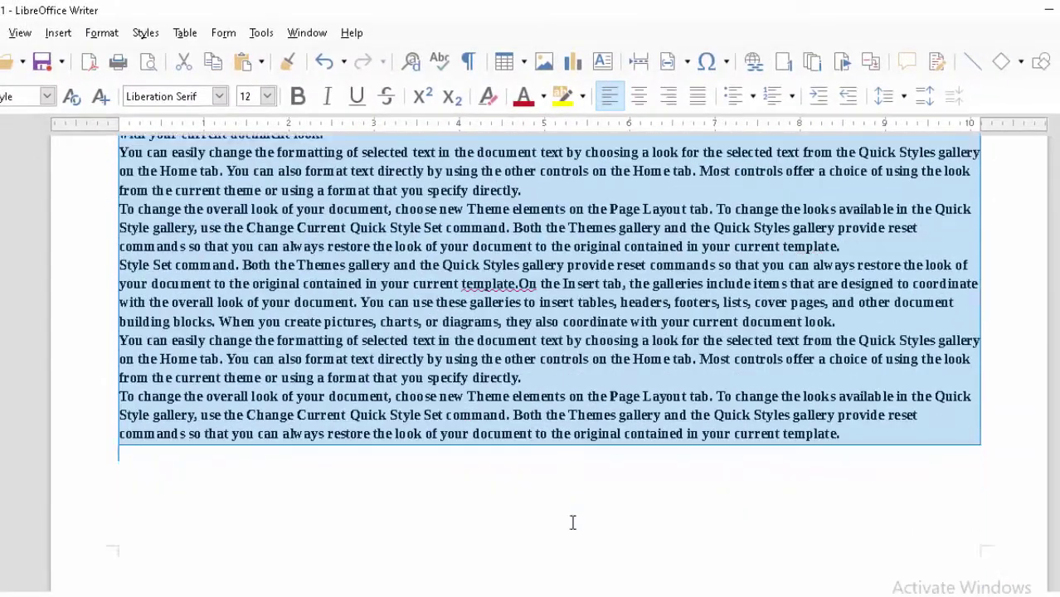
scroll(583, 502, down, 3)
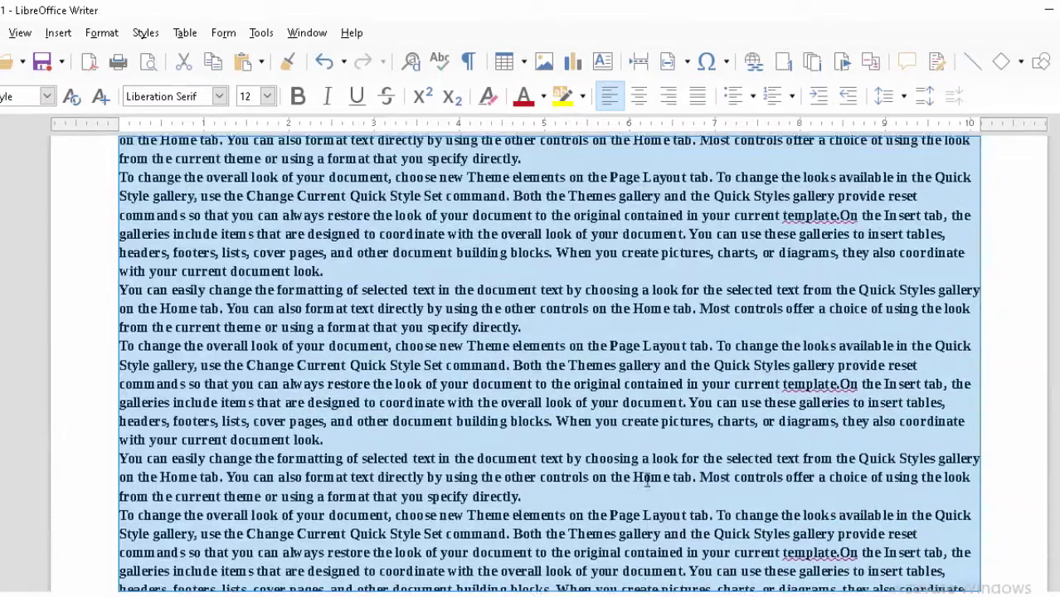
scroll(647, 472, down, 3)
scroll(664, 464, down, 5)
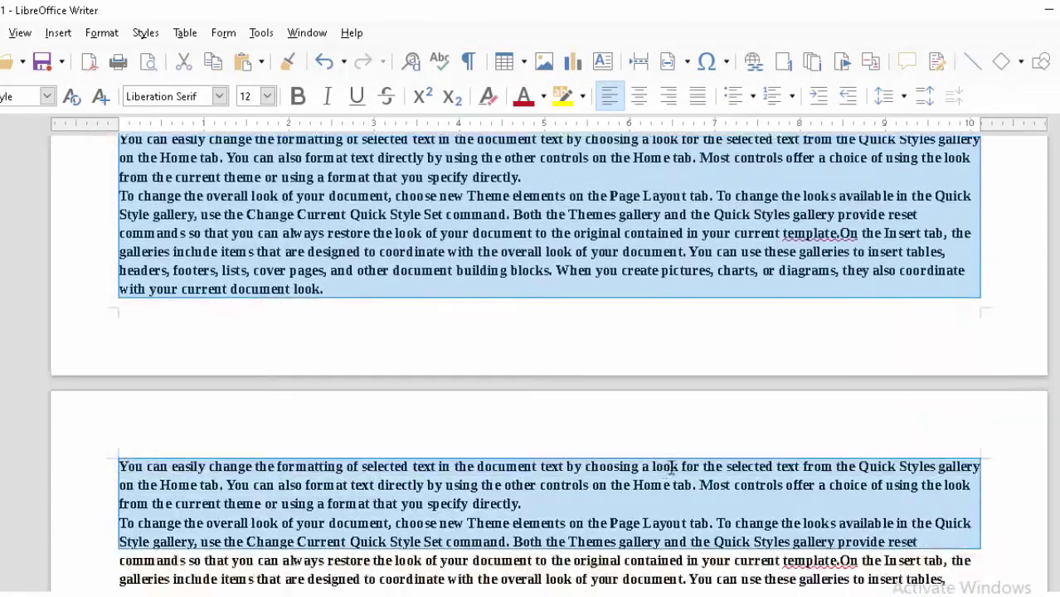
scroll(642, 485, down, 3)
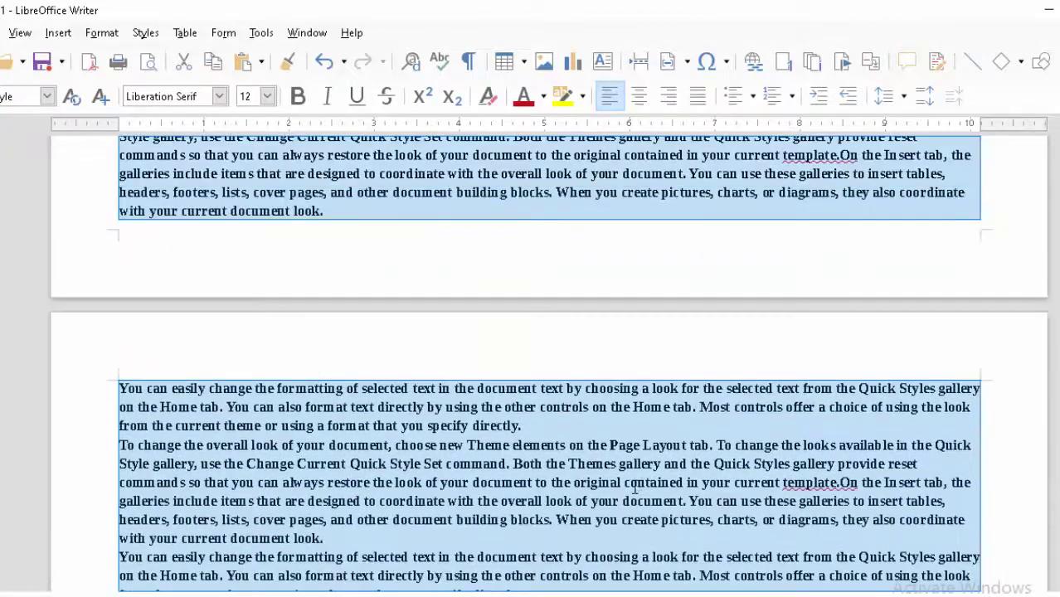
scroll(635, 488, down, 3)
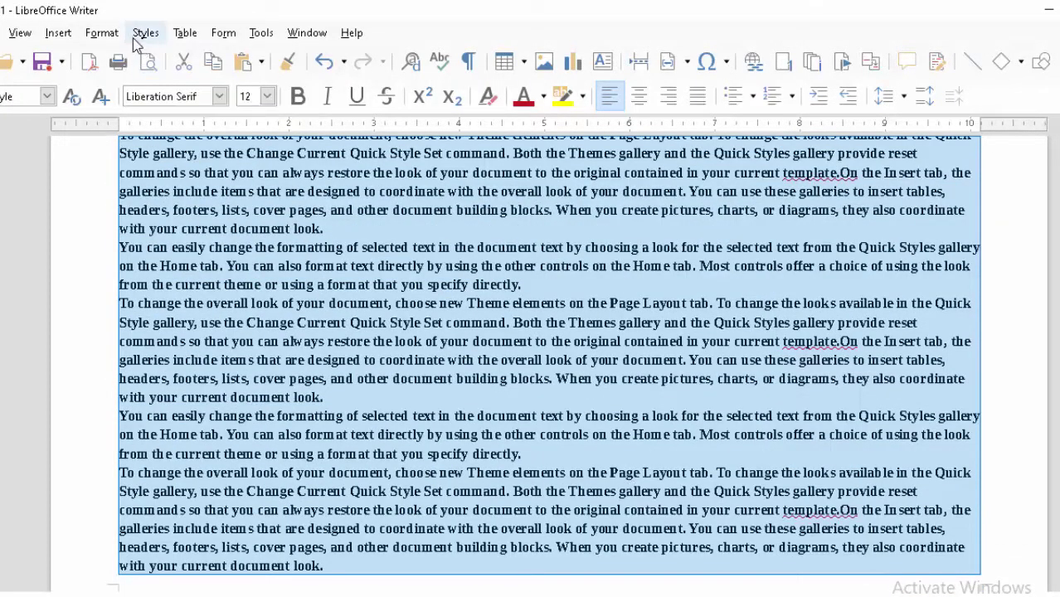
Switch the Default Style pages to portrait A4, 8.27" × 11.69"
click(102, 33)
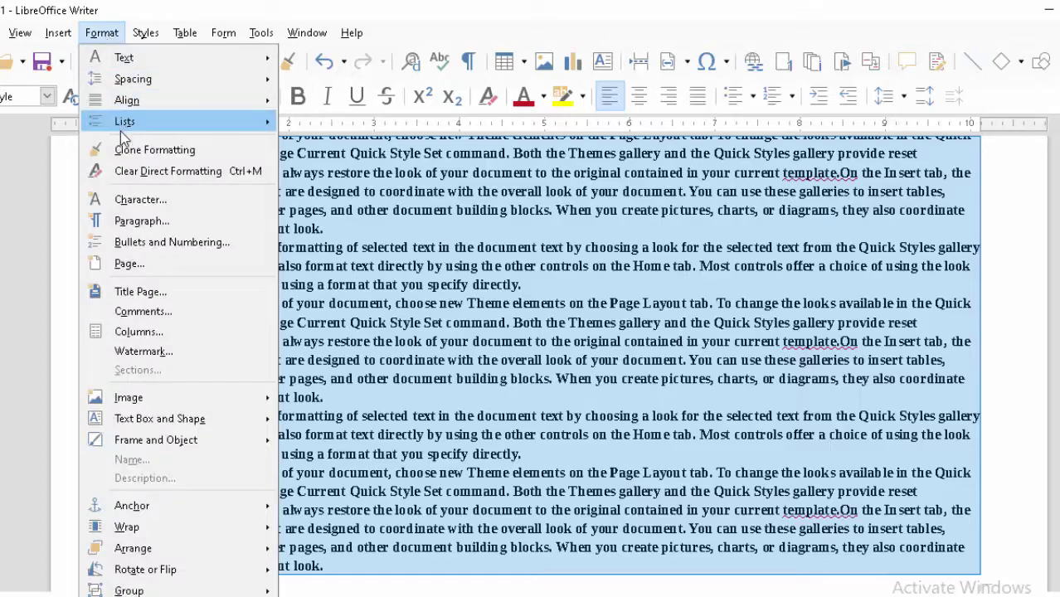
click(147, 265)
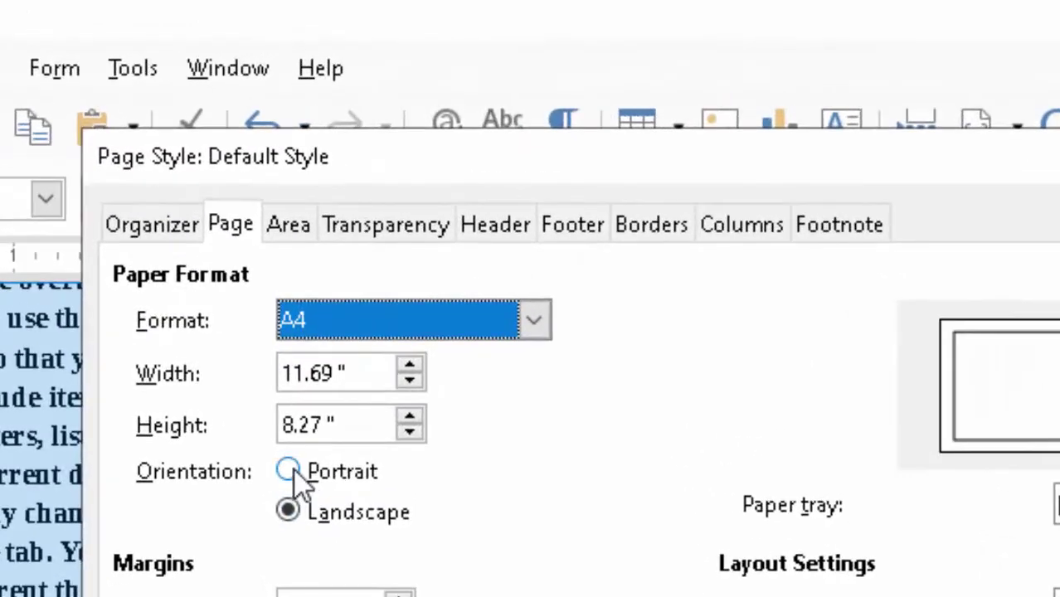
click(340, 228)
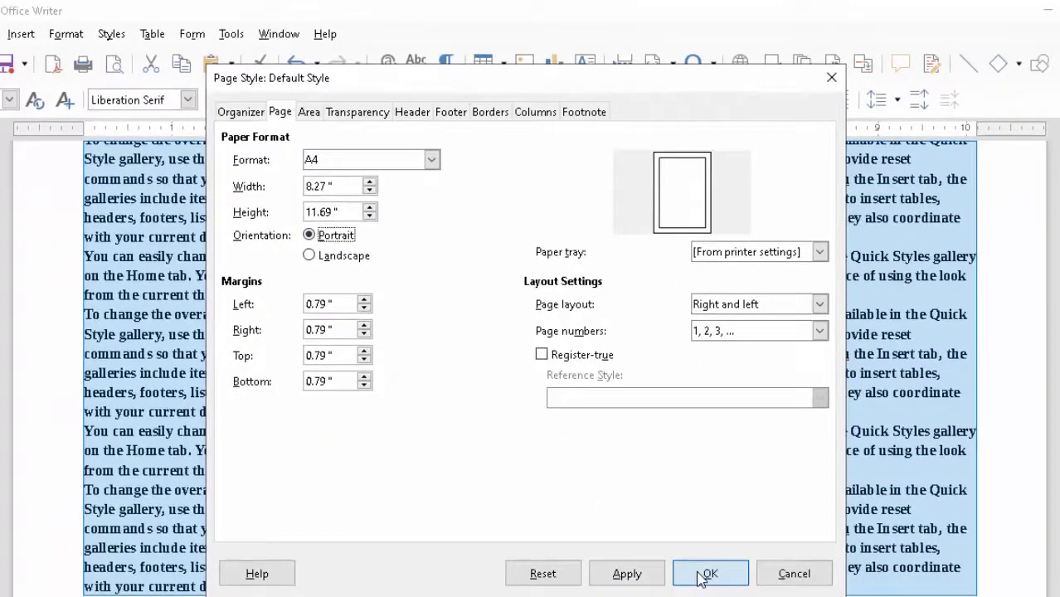
click(705, 573)
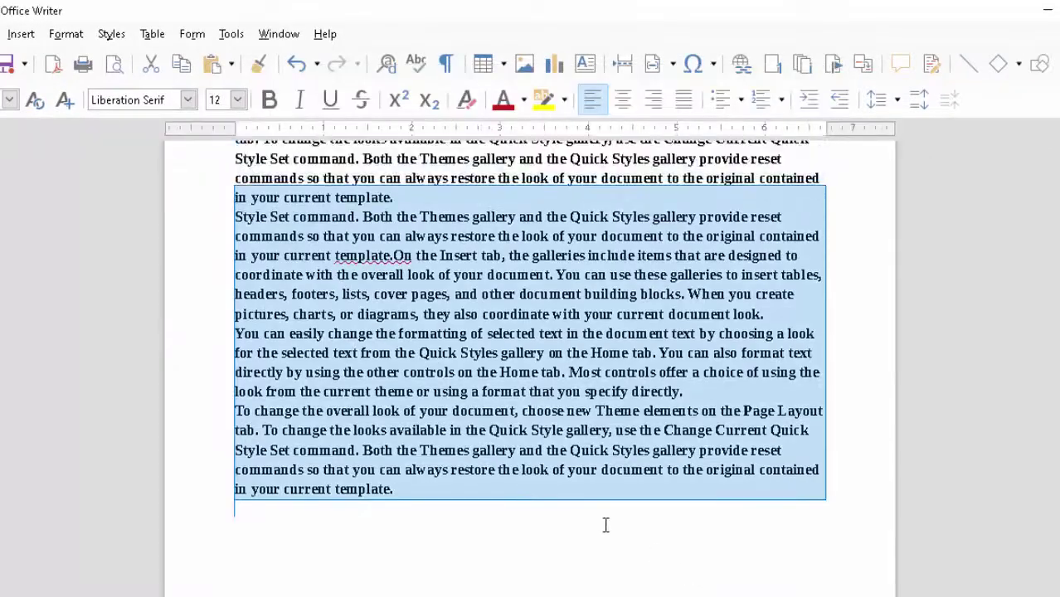
scroll(570, 498, up, 1)
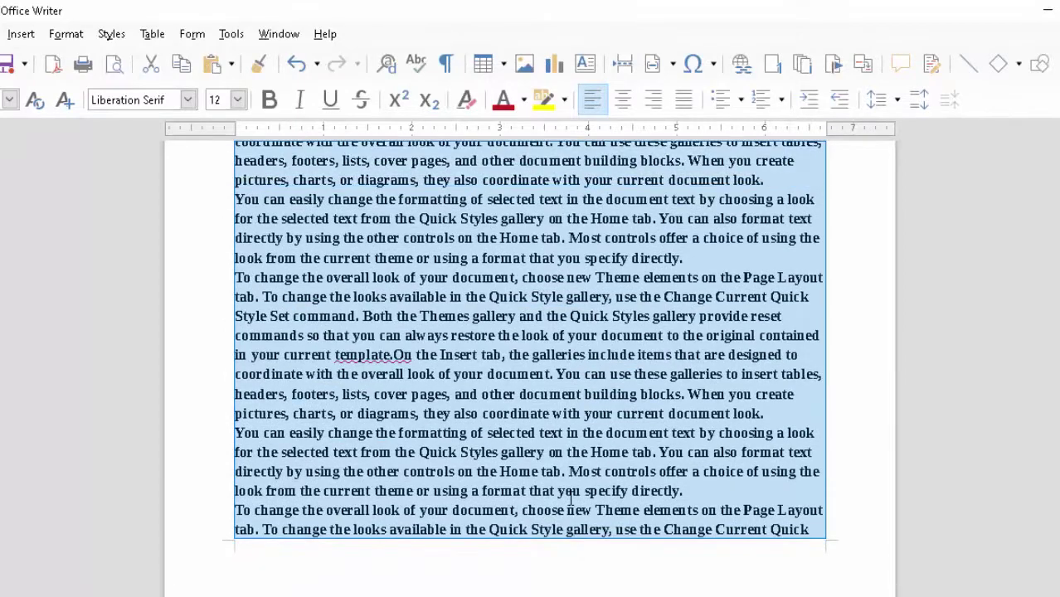
scroll(568, 501, up, 1)
scroll(567, 506, up, 1)
scroll(565, 510, up, 1)
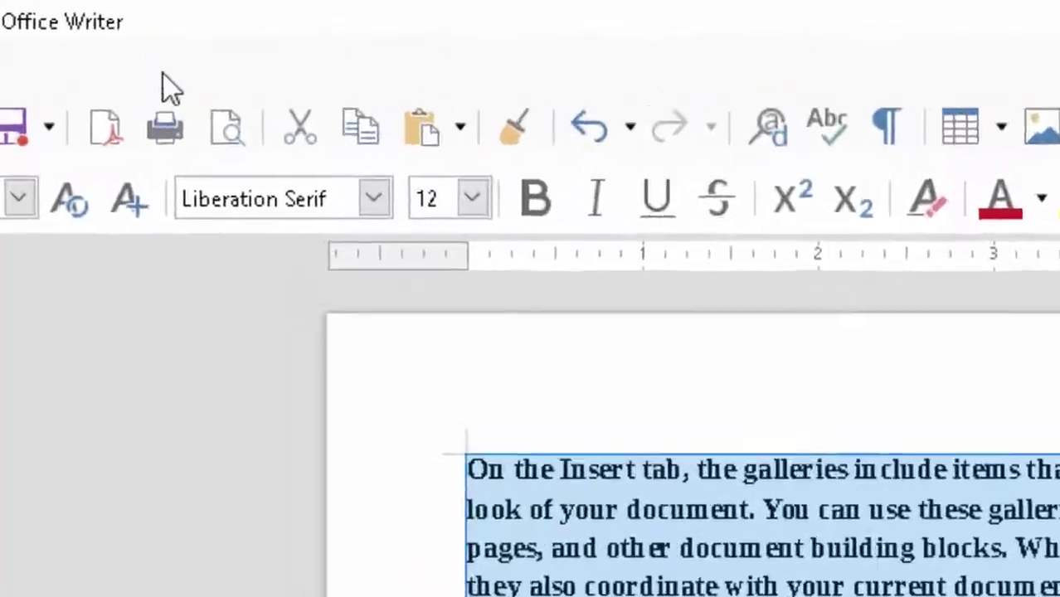
Lower the left and right page margins from 0.79" to 0.06"
click(80, 35)
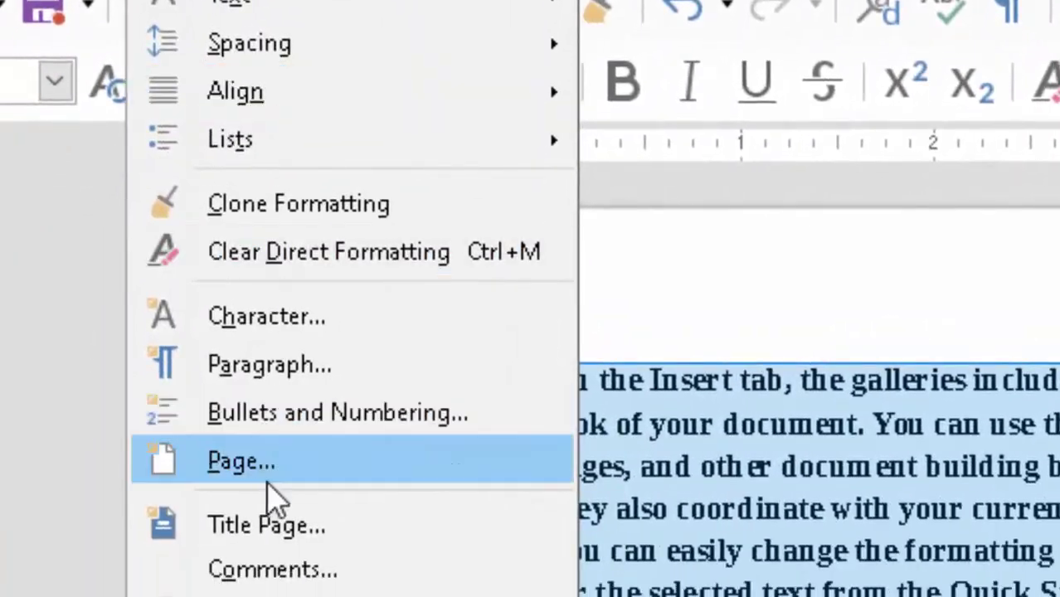
click(253, 539)
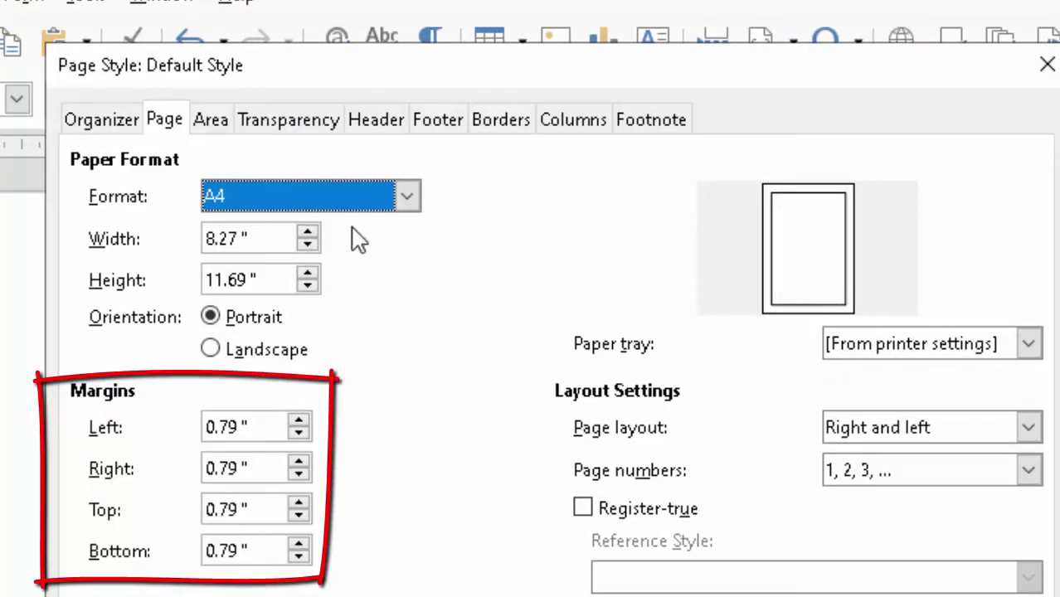
click(298, 434)
click(298, 434)
click(298, 434)
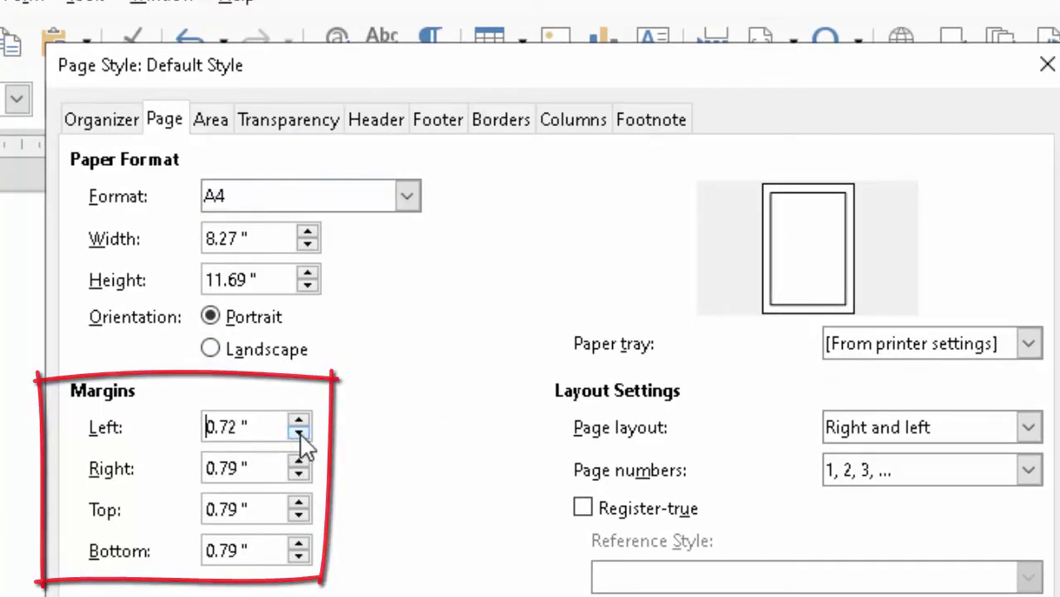
click(299, 433)
click(299, 434)
click(298, 434)
click(298, 434)
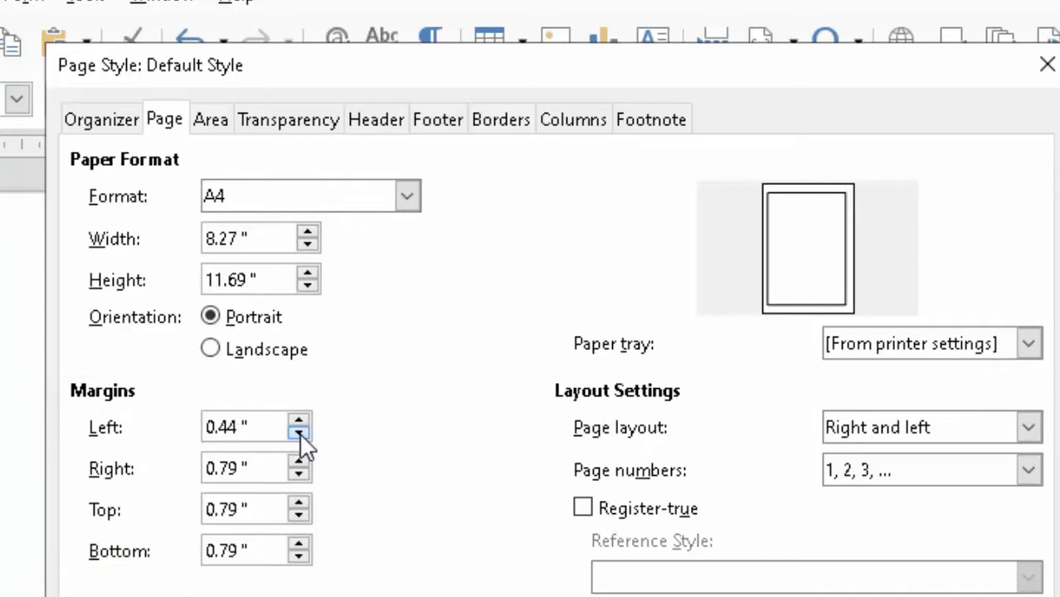
click(299, 434)
click(299, 434)
click(298, 434)
click(299, 434)
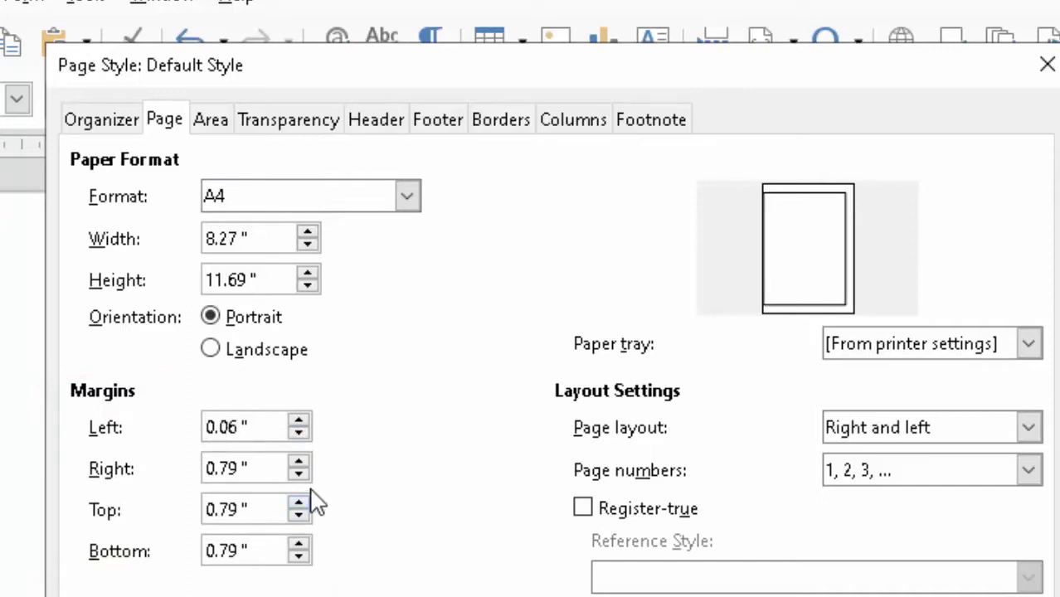
click(299, 475)
click(299, 475)
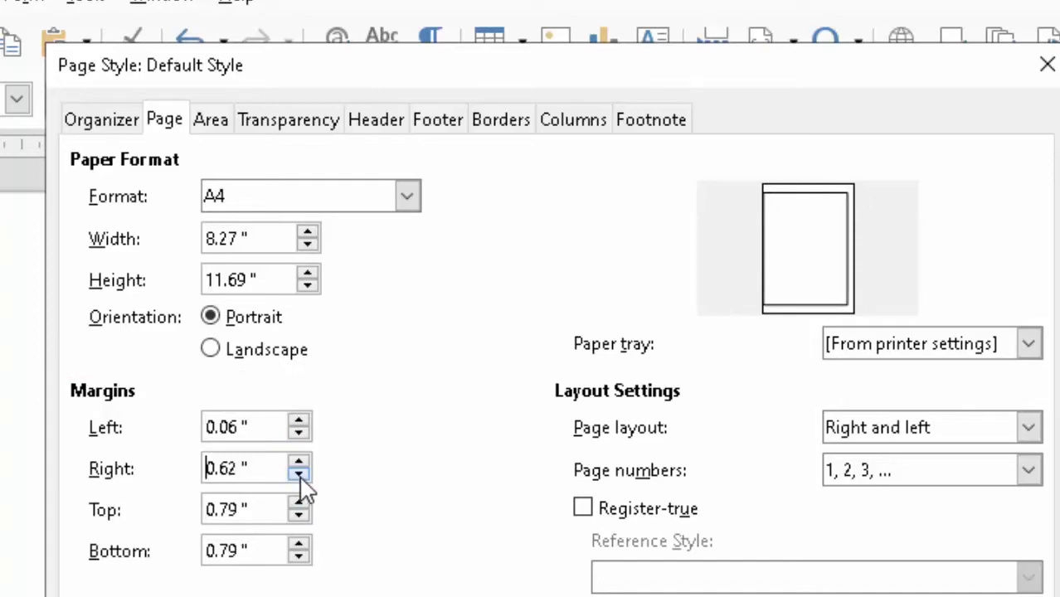
click(299, 475)
click(298, 476)
click(299, 475)
click(299, 475)
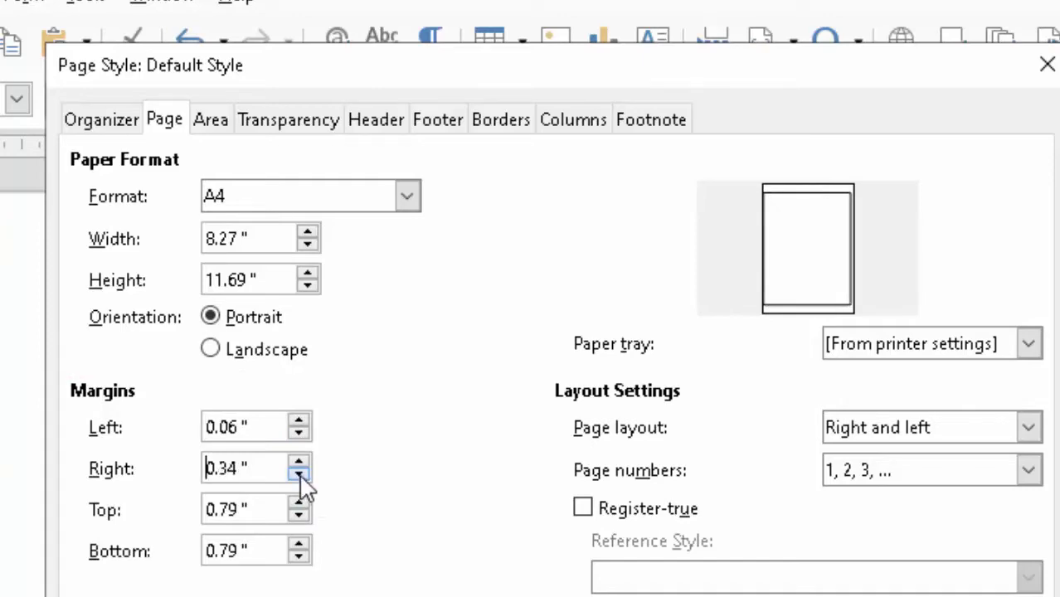
click(298, 476)
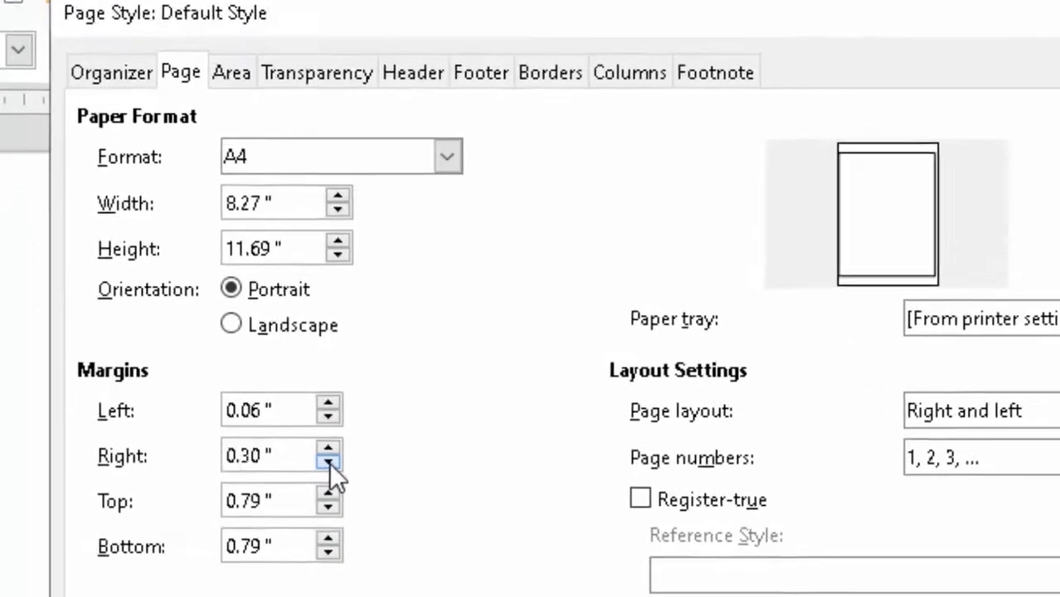
click(328, 461)
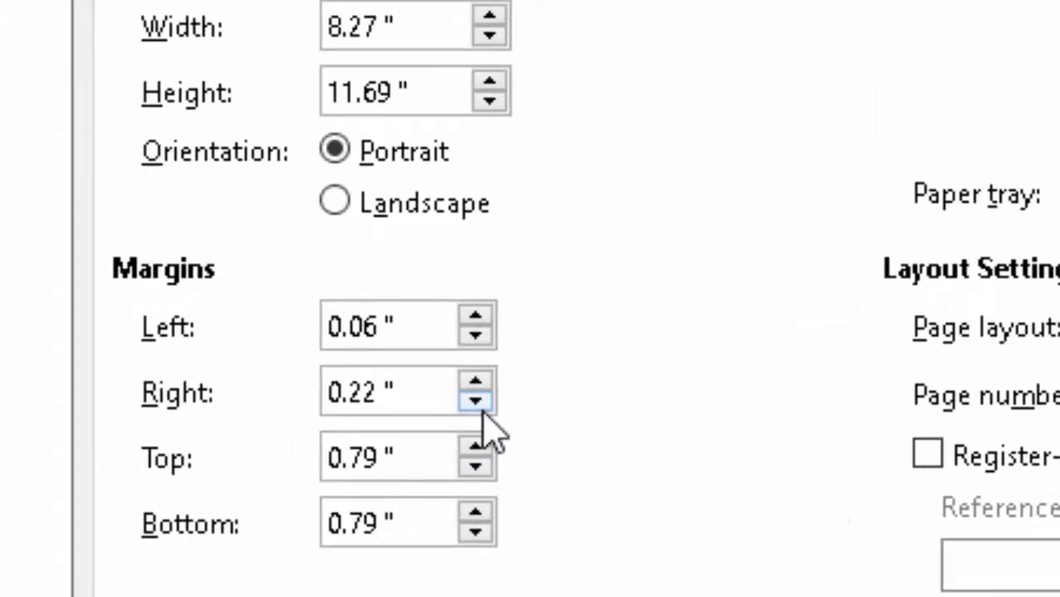
click(479, 407)
click(480, 407)
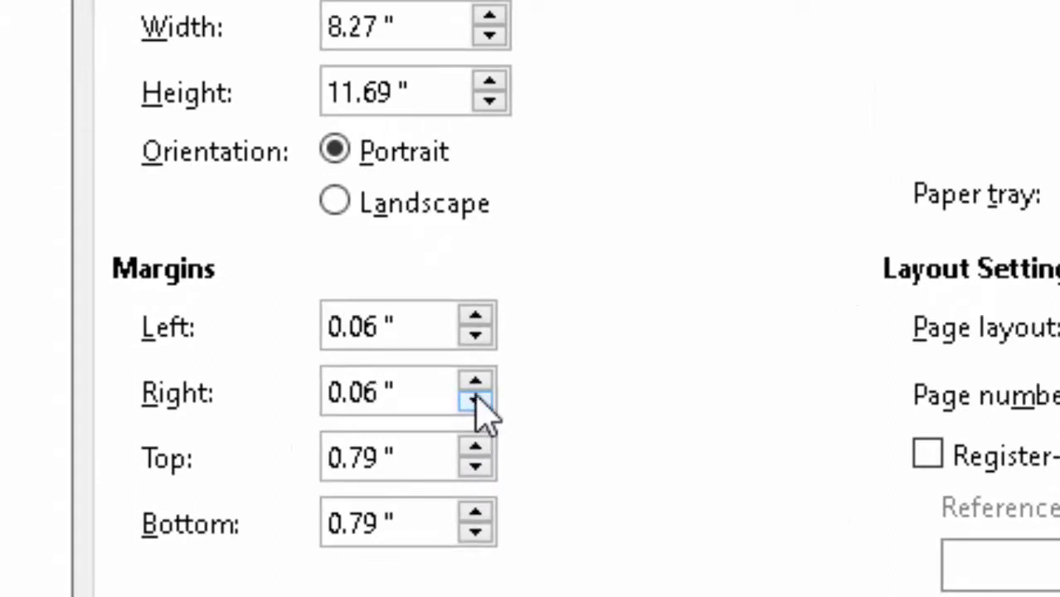
Lower the top and bottom margins to 0.06" and apply the new margins
click(476, 469)
click(476, 469)
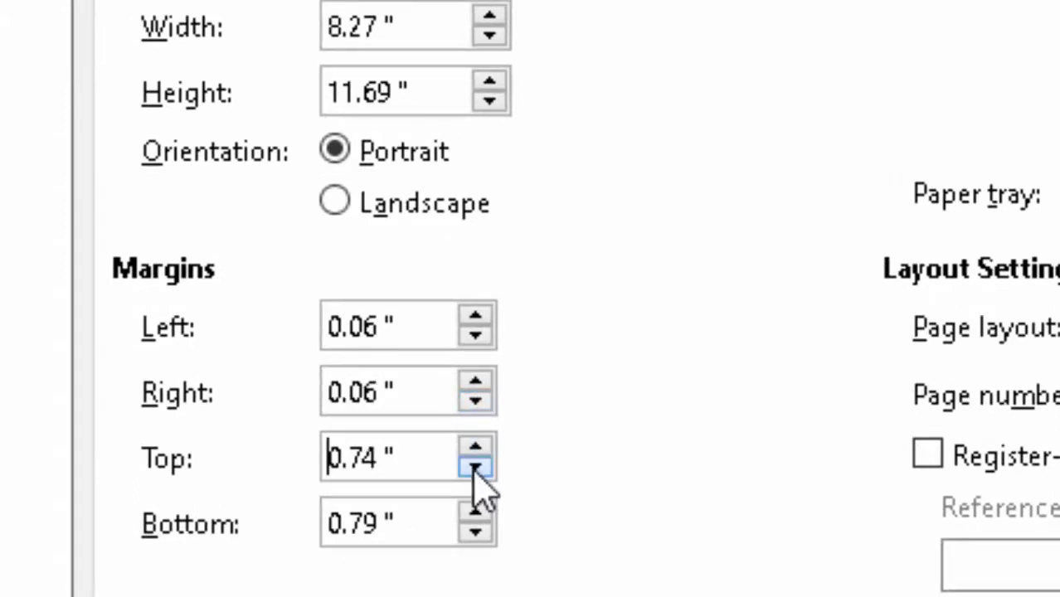
click(476, 469)
click(475, 470)
click(475, 469)
click(475, 470)
click(475, 470)
click(476, 469)
click(476, 469)
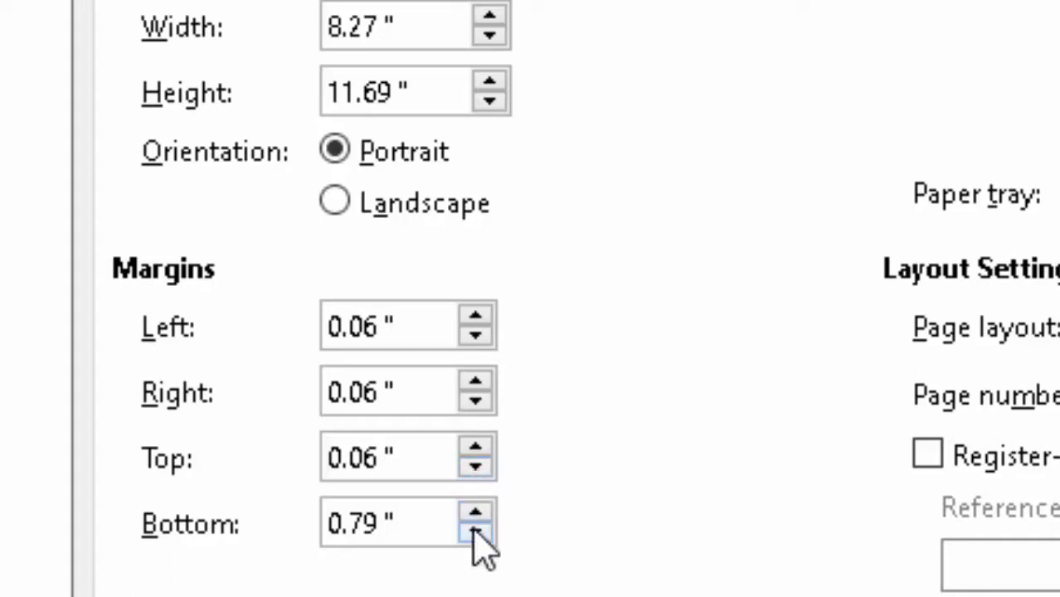
click(475, 533)
click(475, 534)
click(475, 534)
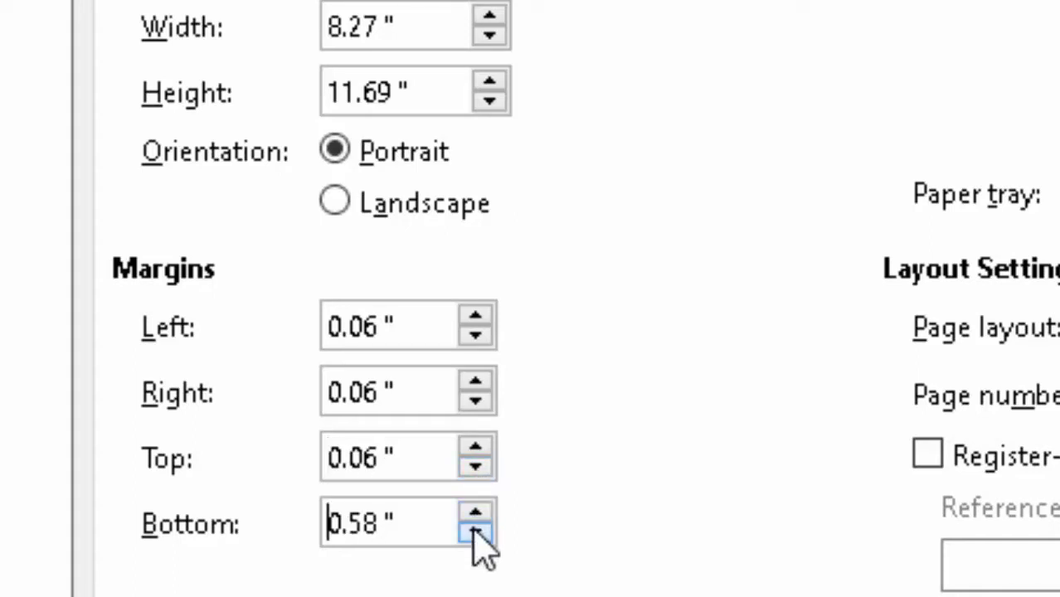
click(476, 533)
click(476, 533)
click(475, 534)
click(476, 534)
click(475, 533)
click(475, 533)
click(476, 533)
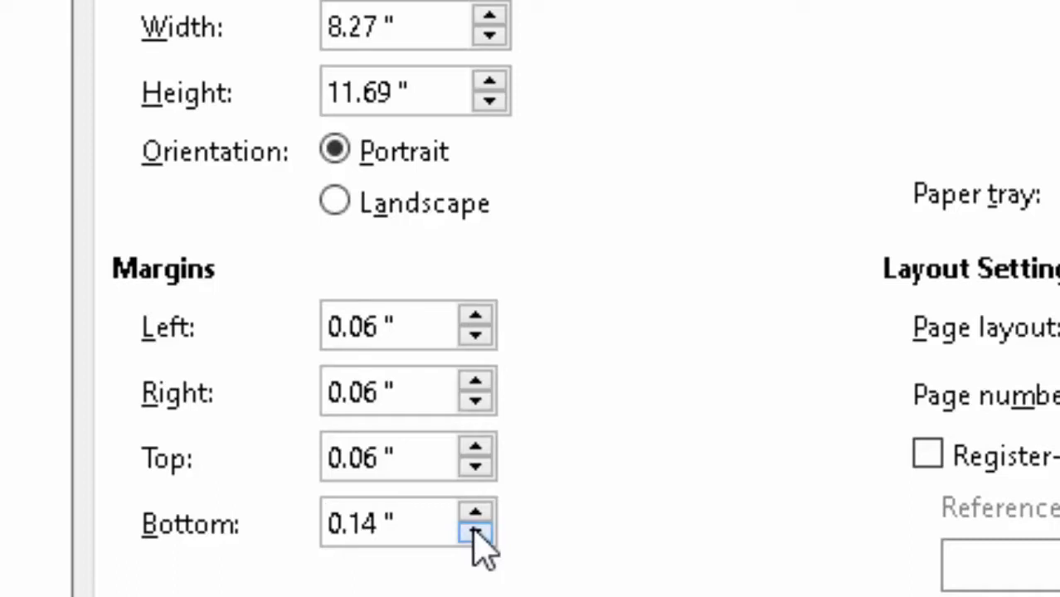
click(475, 533)
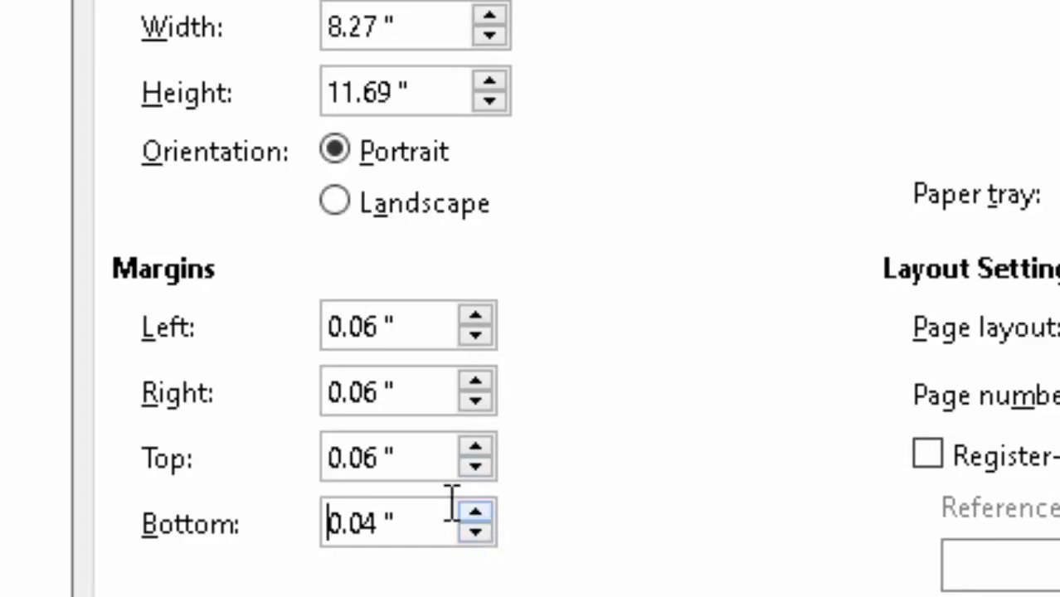
click(477, 516)
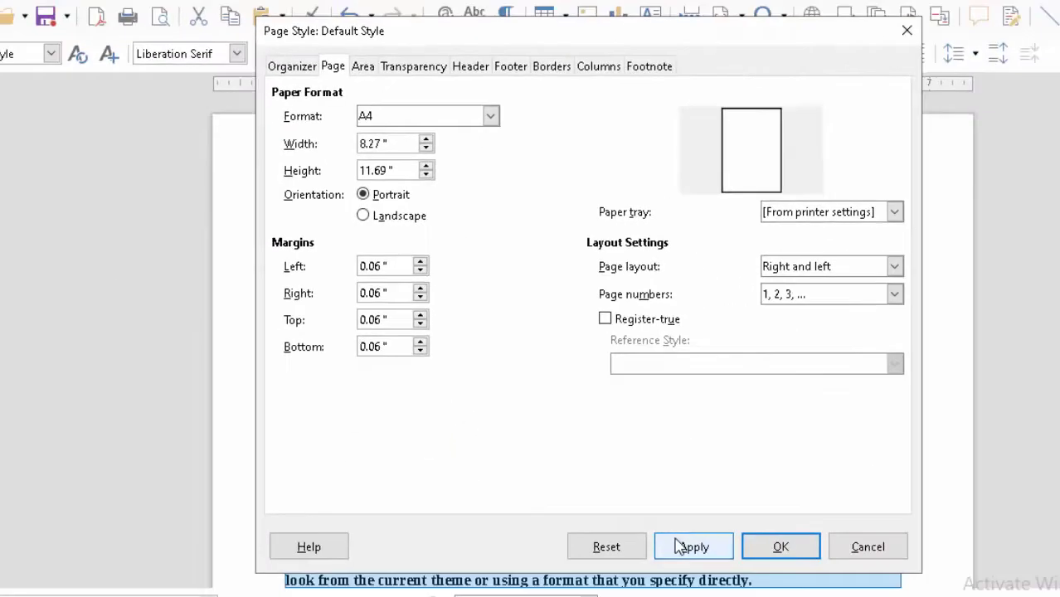
click(694, 547)
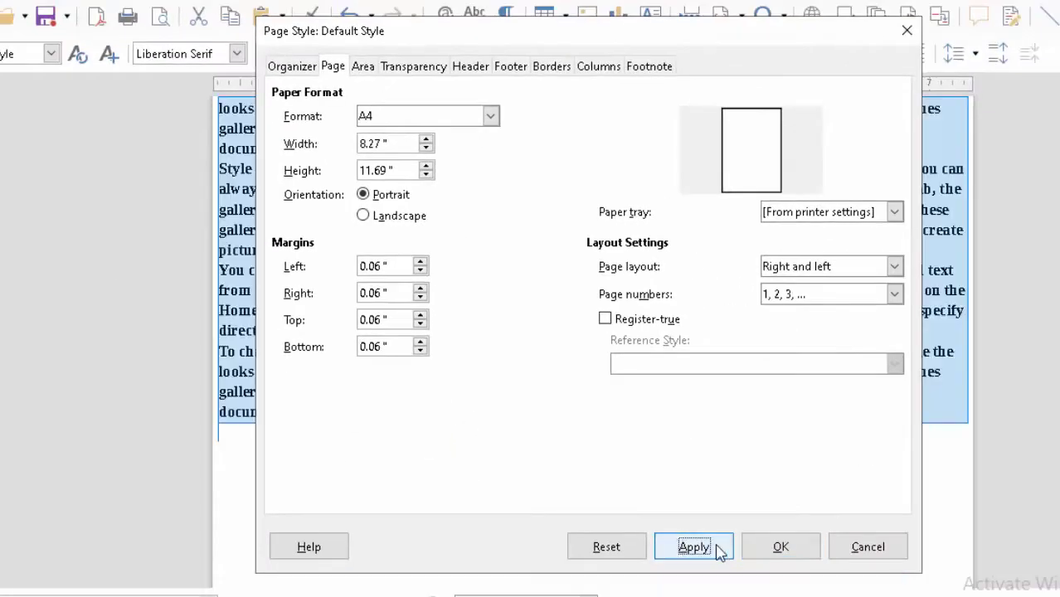
Confirm the 0.06" margins and return to the top of the page
click(771, 549)
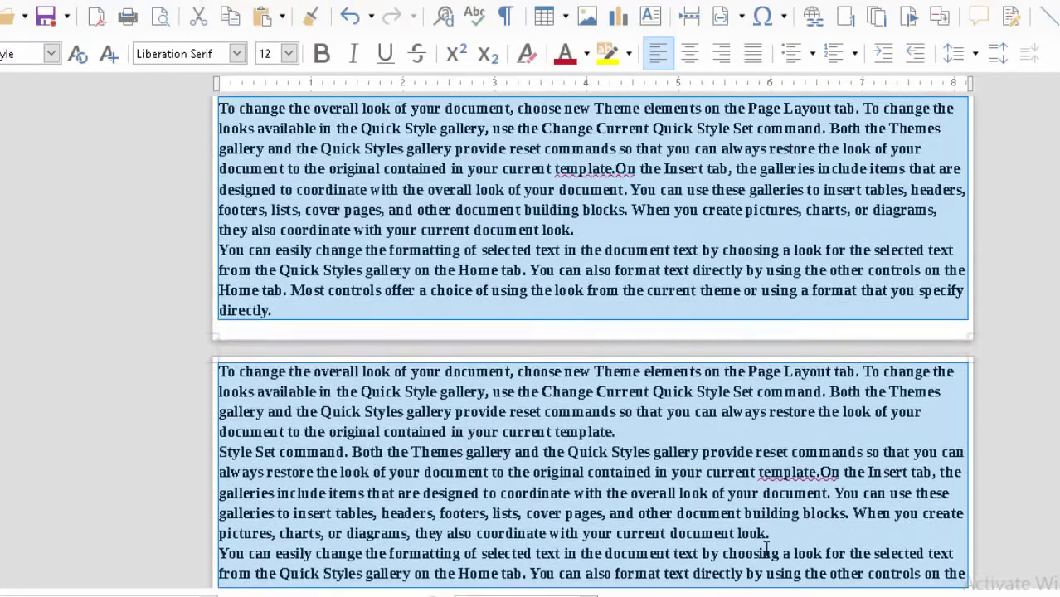
scroll(767, 550, up, 2)
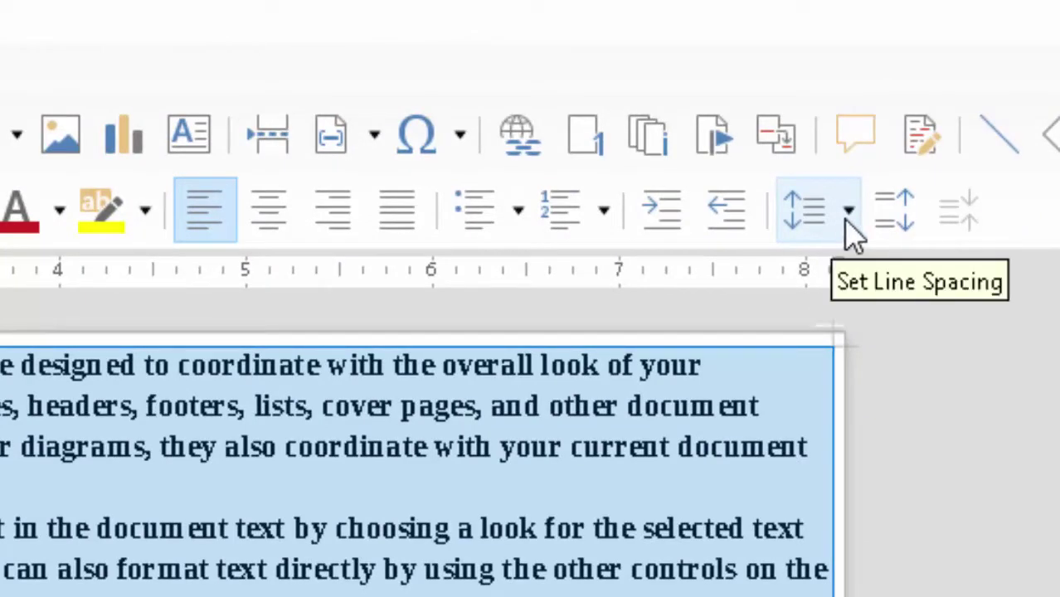
click(848, 212)
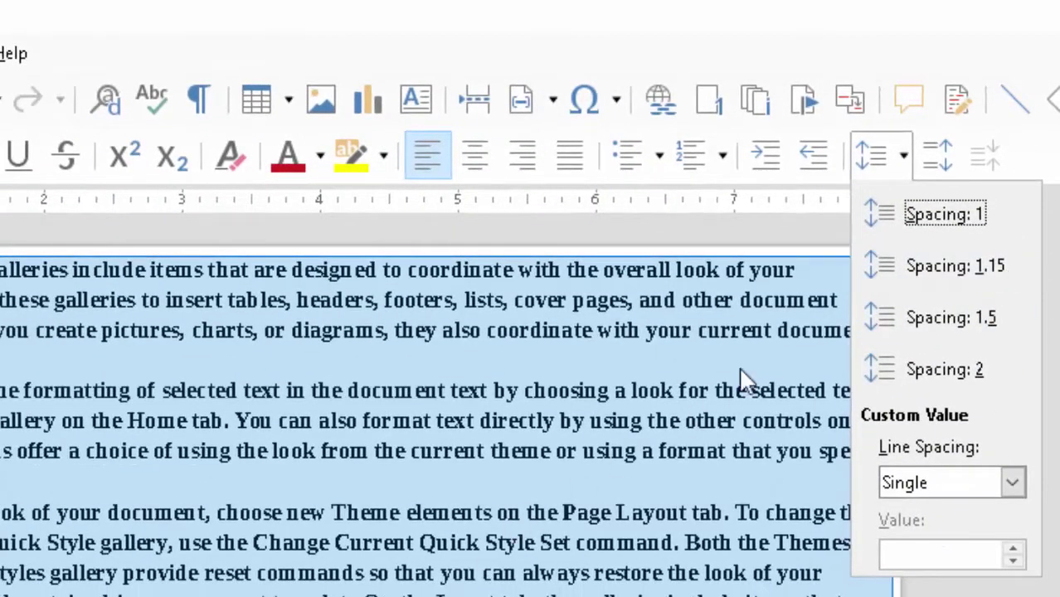
click(904, 213)
key(ctrl+a)
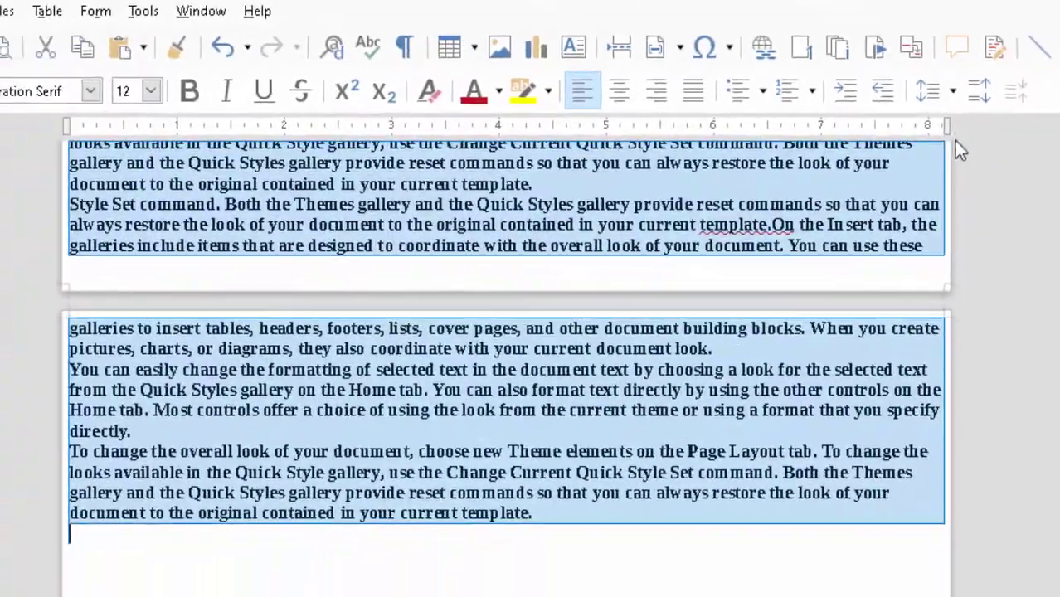
scroll(506, 369, down, 5)
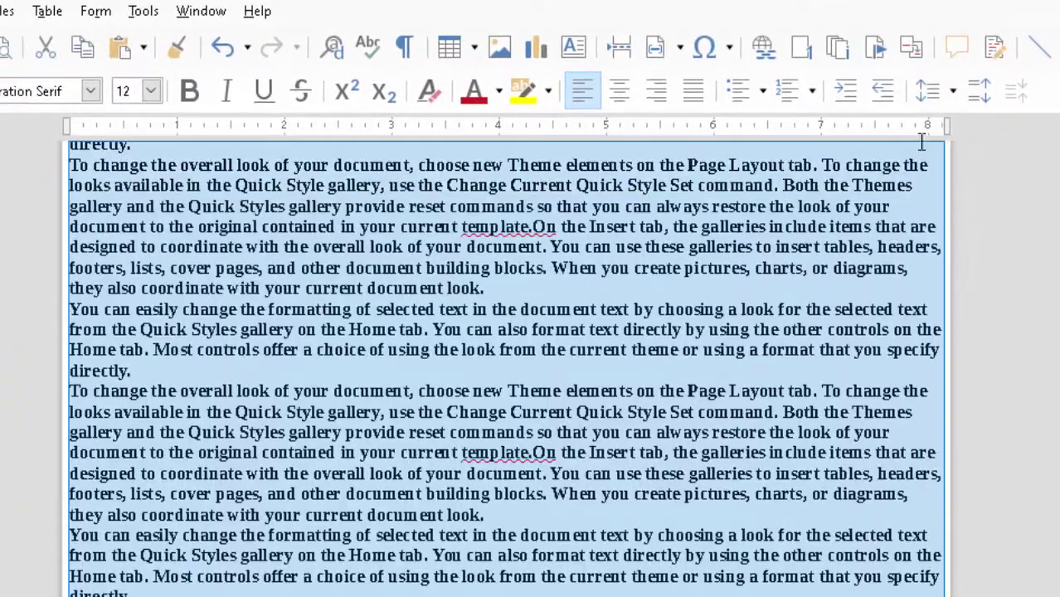
click(954, 91)
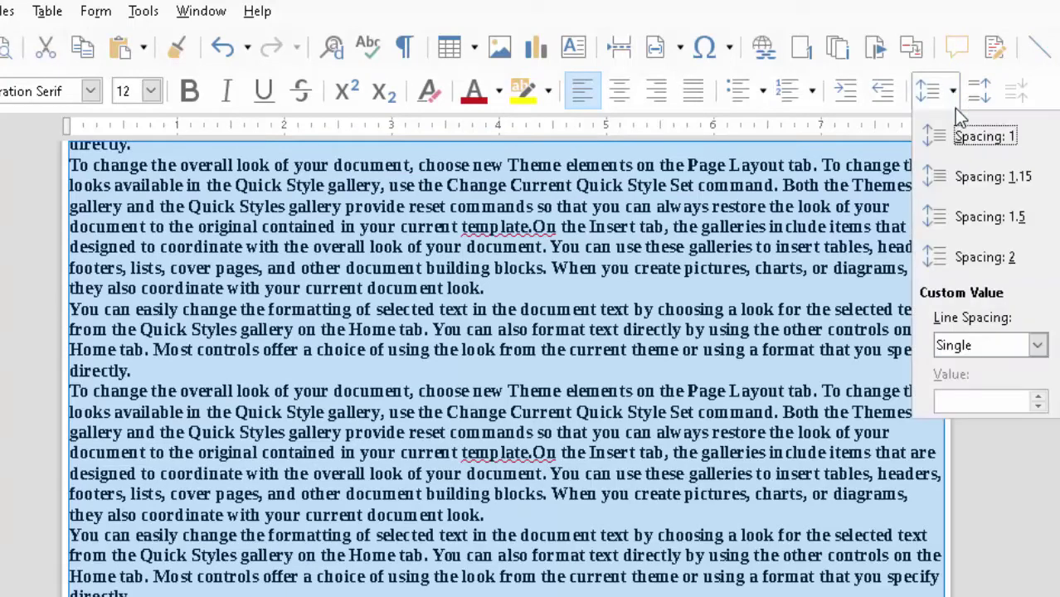
click(1038, 346)
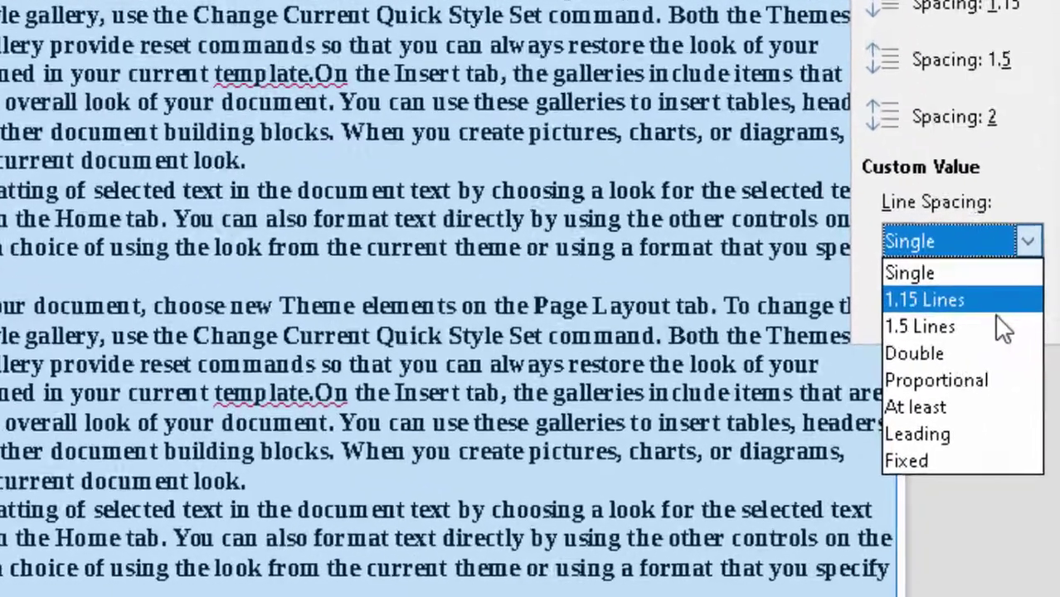
key(Escape)
key(Down)
key(Down)
key(Down)
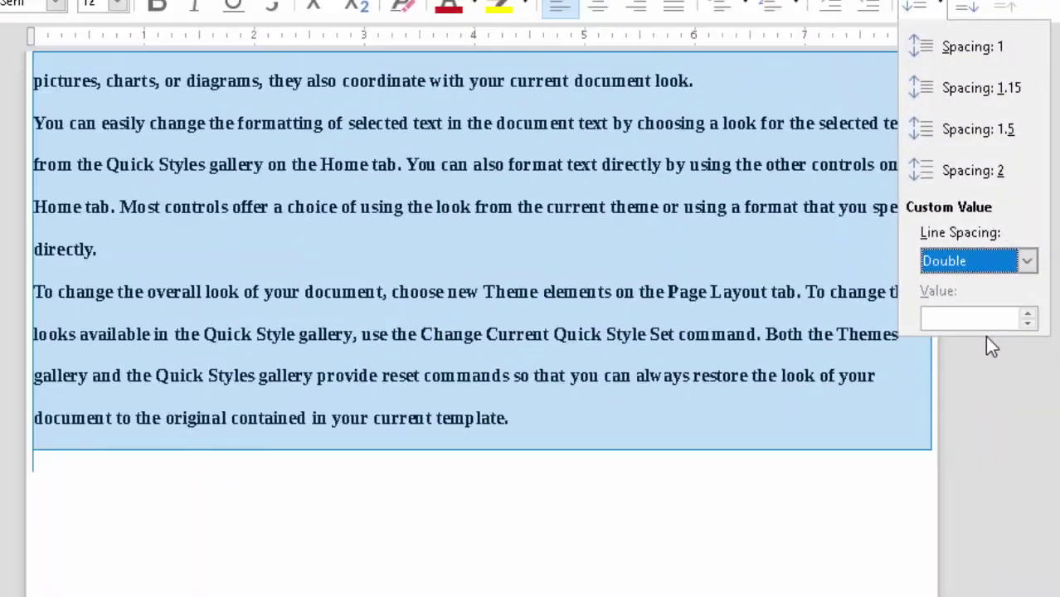
click(1028, 264)
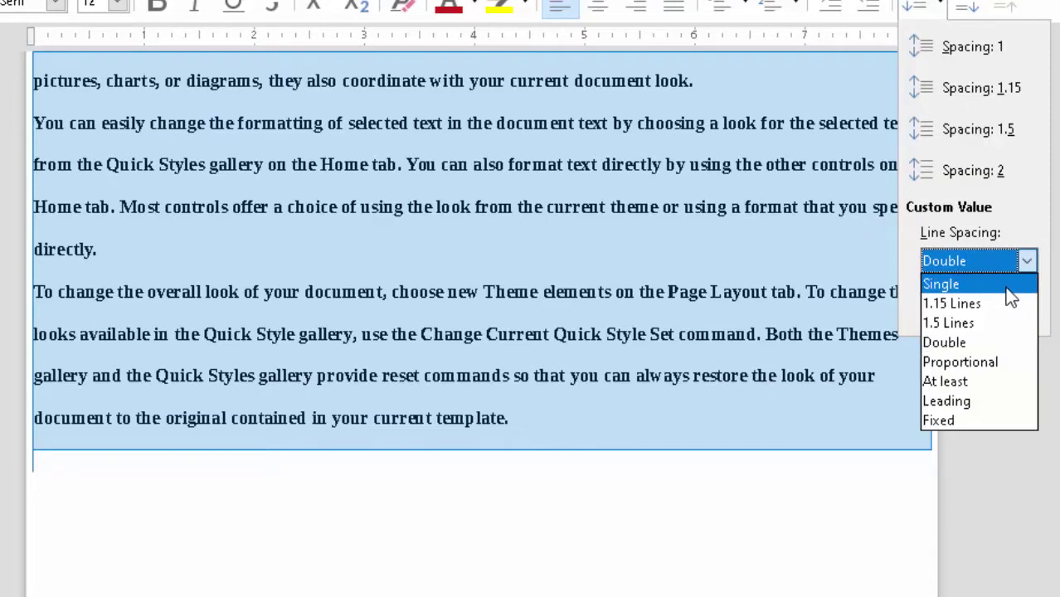
click(1007, 289)
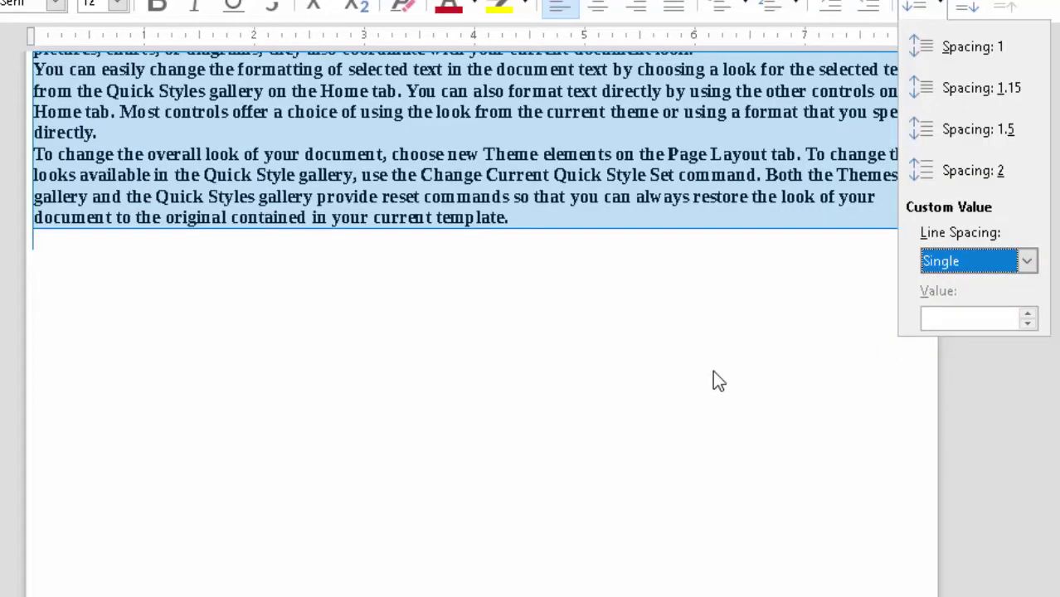
key(Escape)
scroll(606, 461, down, 3)
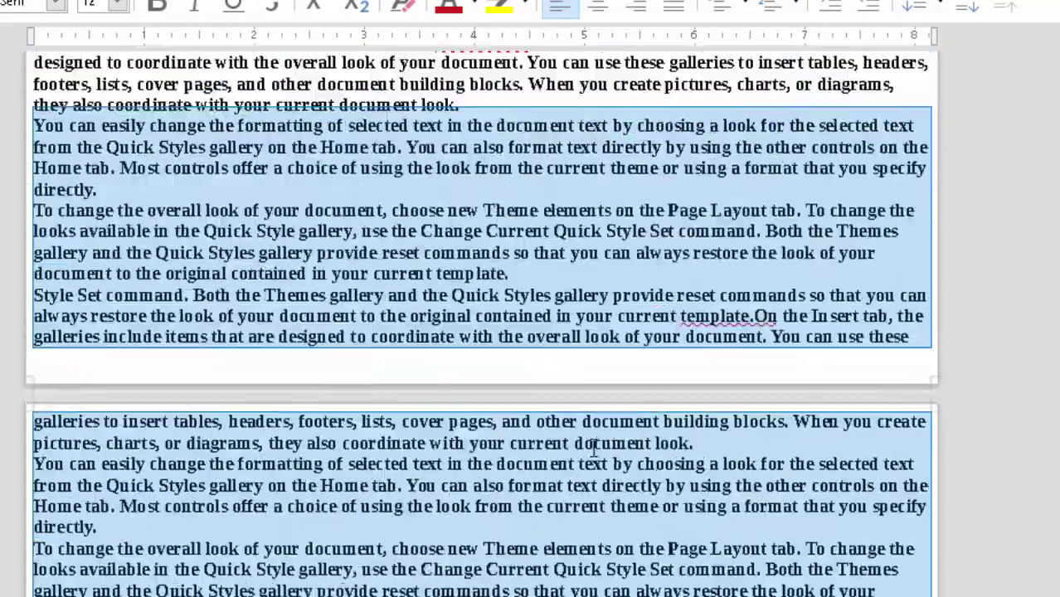
scroll(455, 402, up, 3)
scroll(455, 406, up, 3)
scroll(454, 411, up, 2)
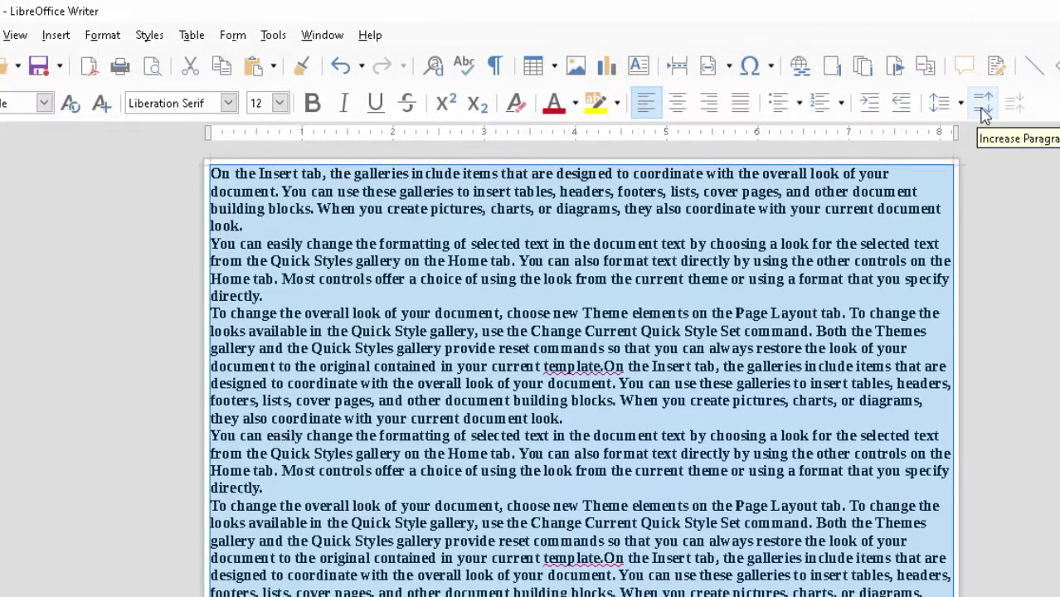
click(655, 241)
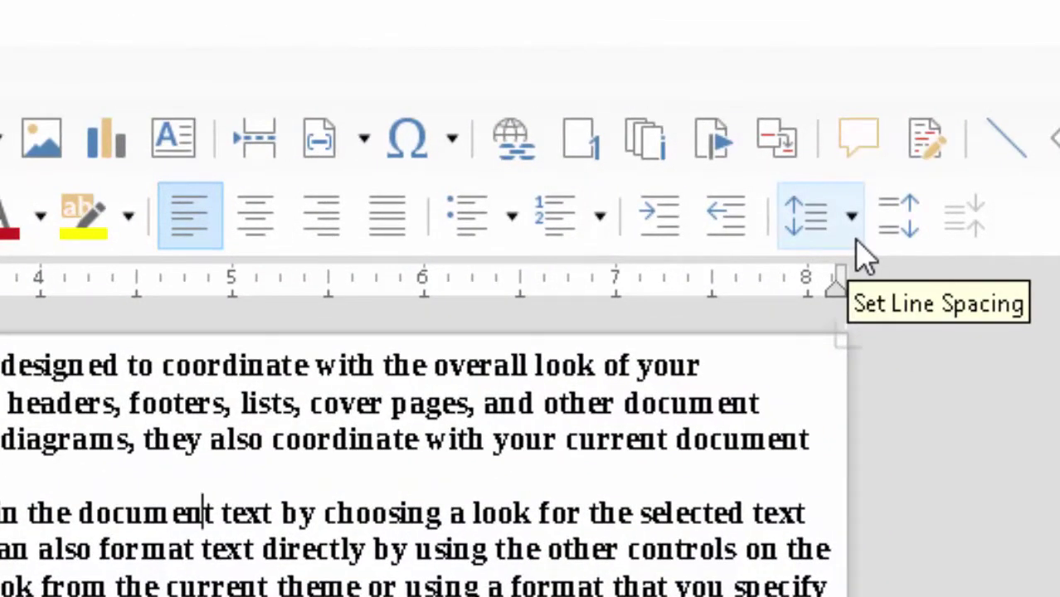
click(890, 231)
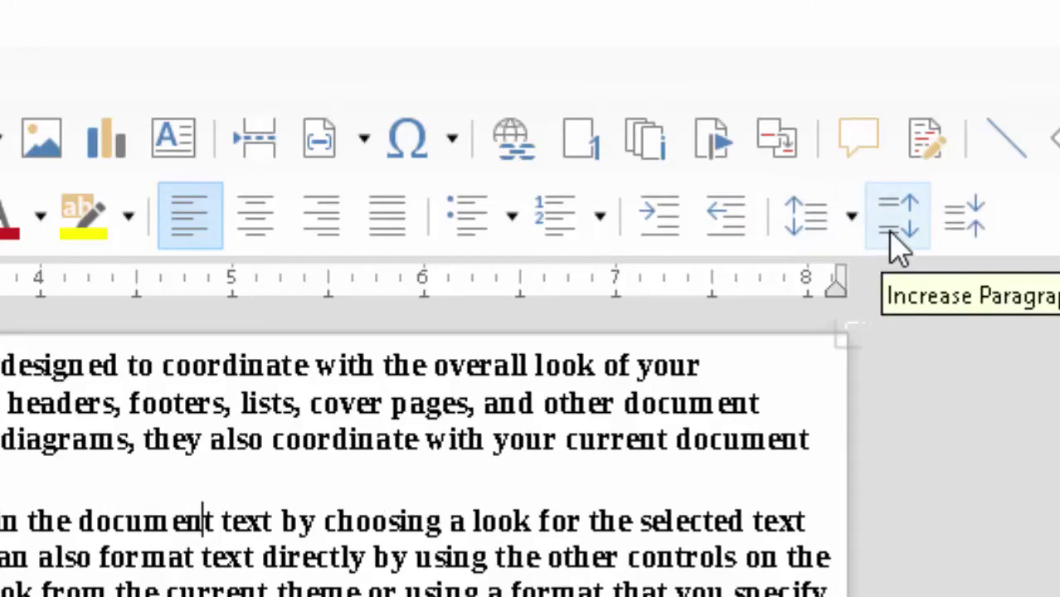
click(889, 231)
click(889, 231)
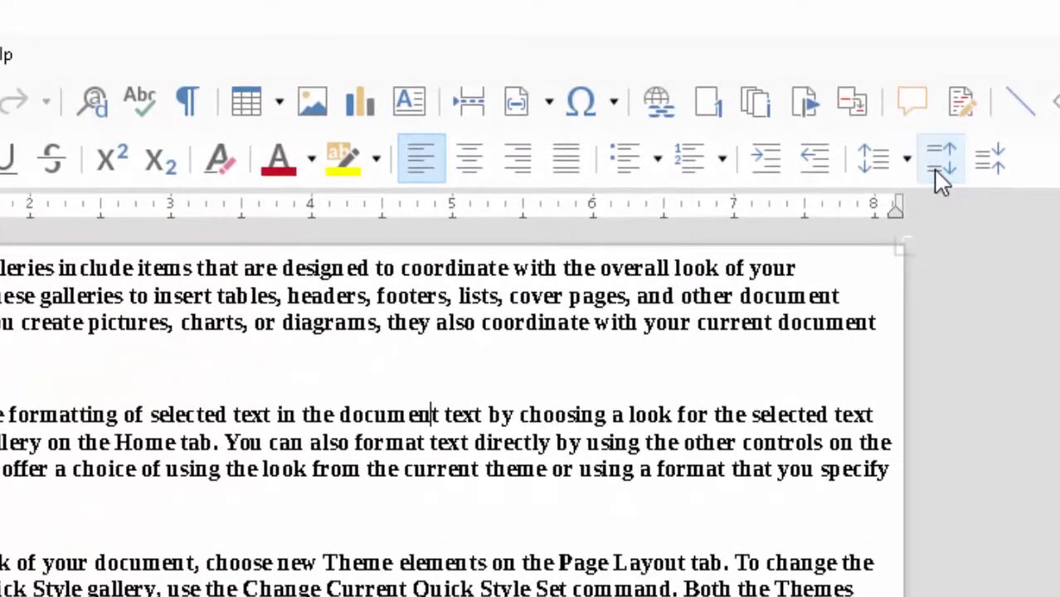
click(892, 232)
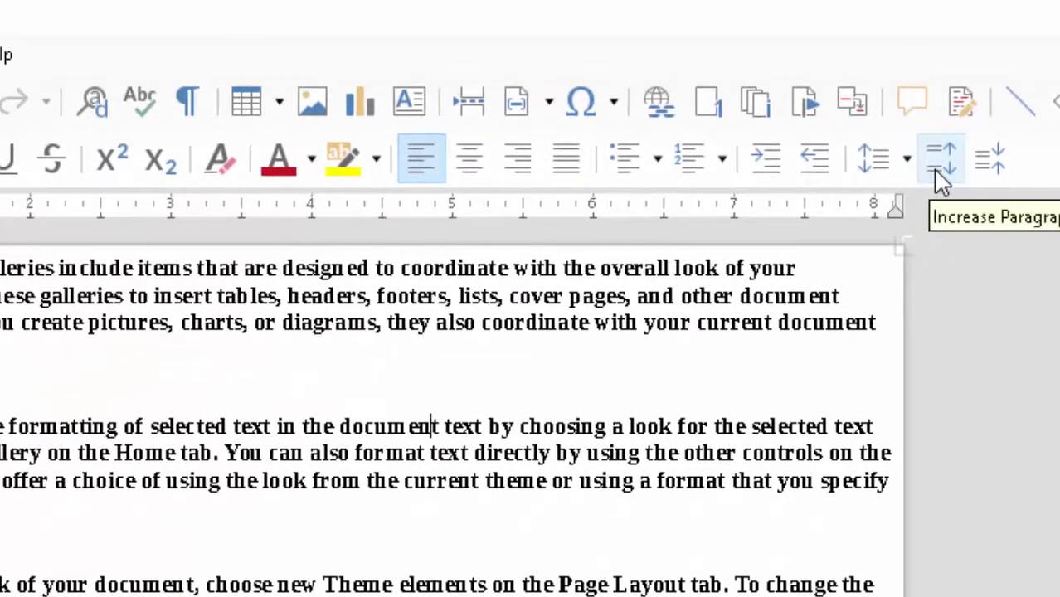
click(994, 179)
click(992, 172)
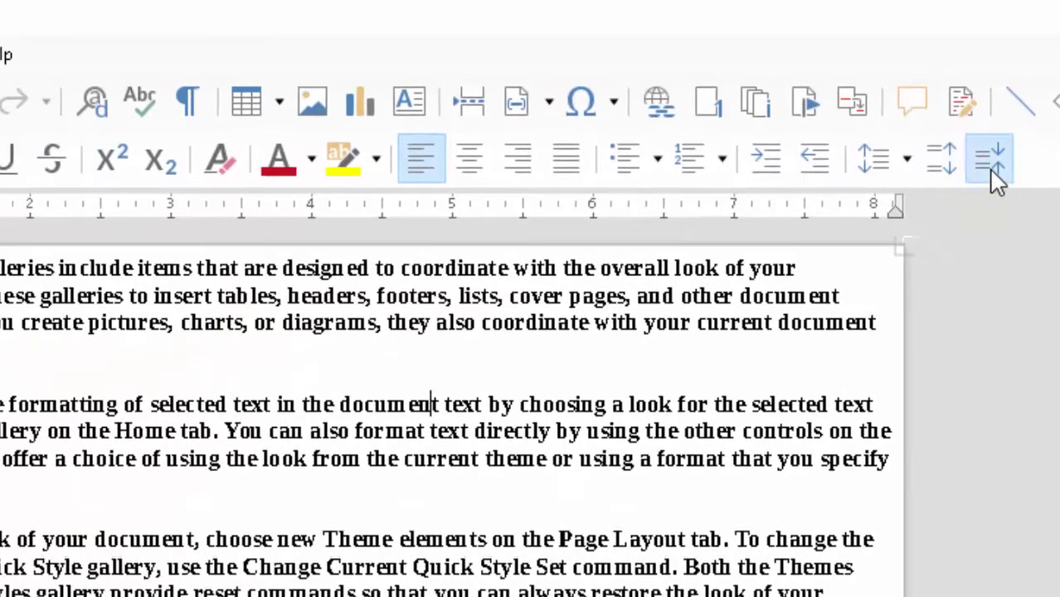
click(992, 172)
click(992, 173)
click(992, 173)
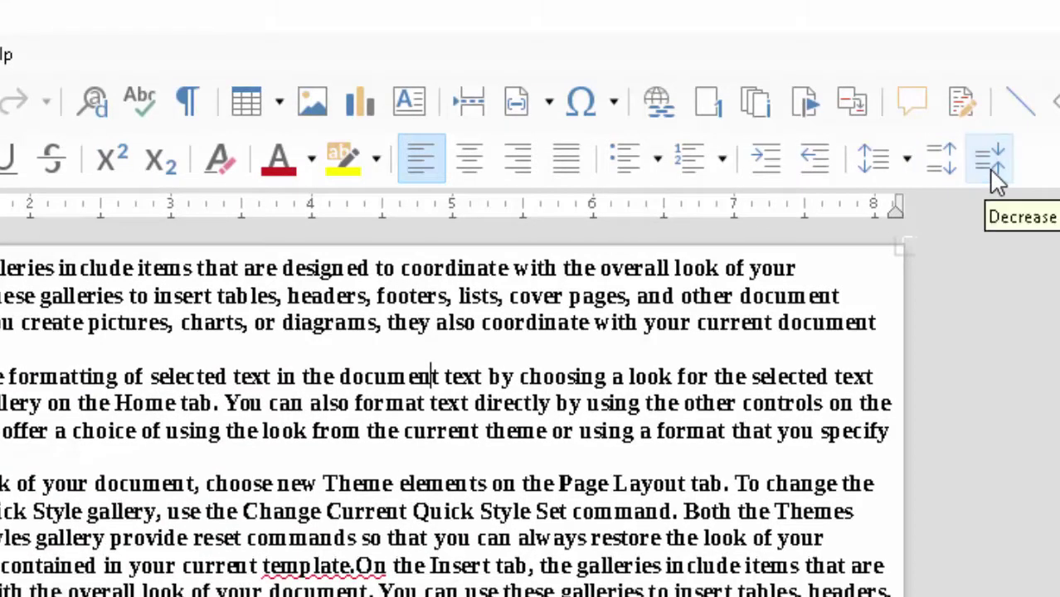
click(993, 173)
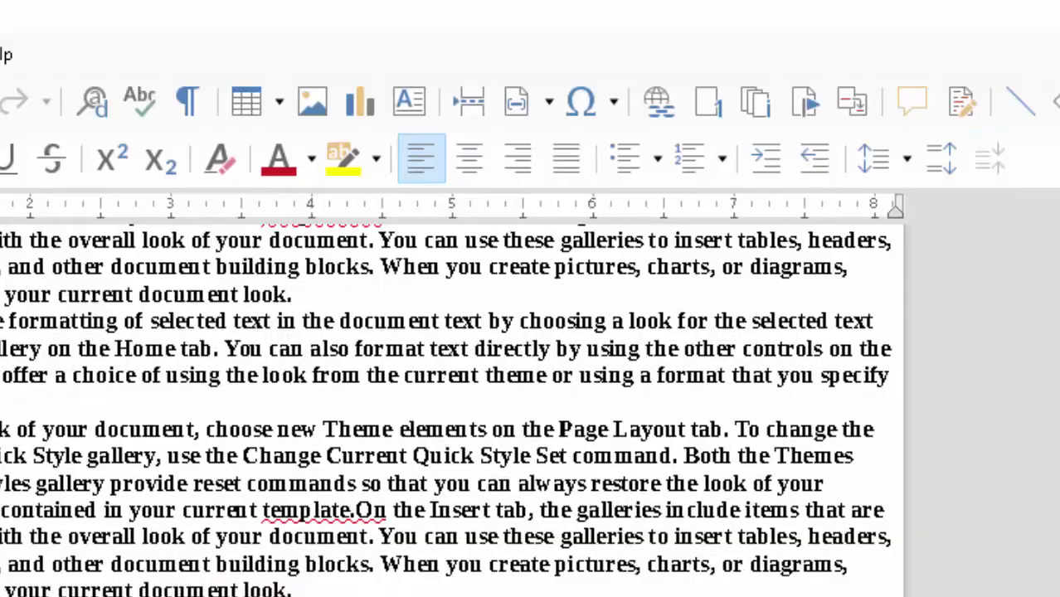
scroll(589, 458, down, 1)
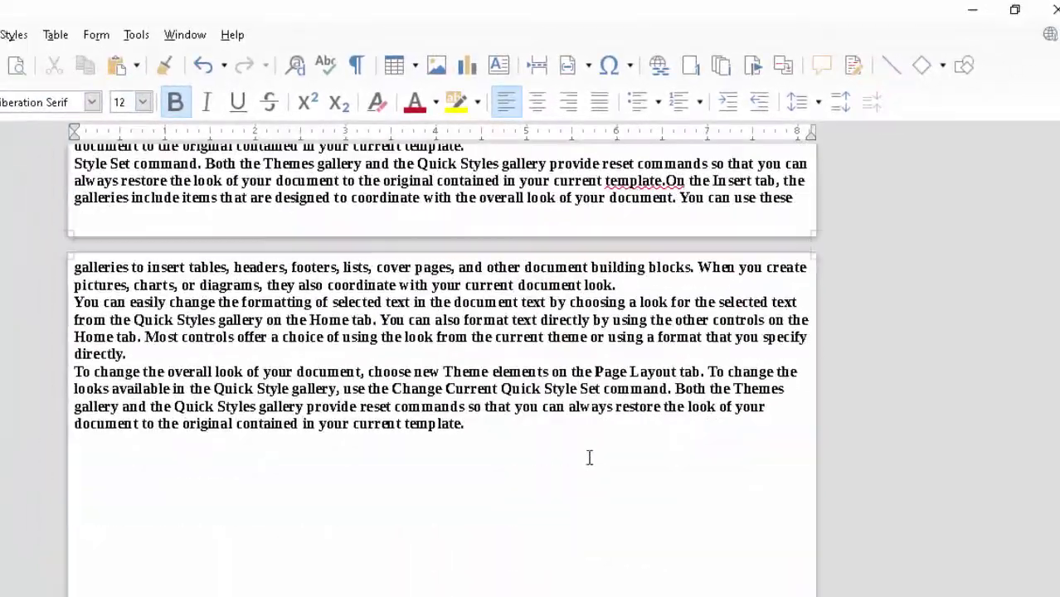
drag(528, 455, 124, 162)
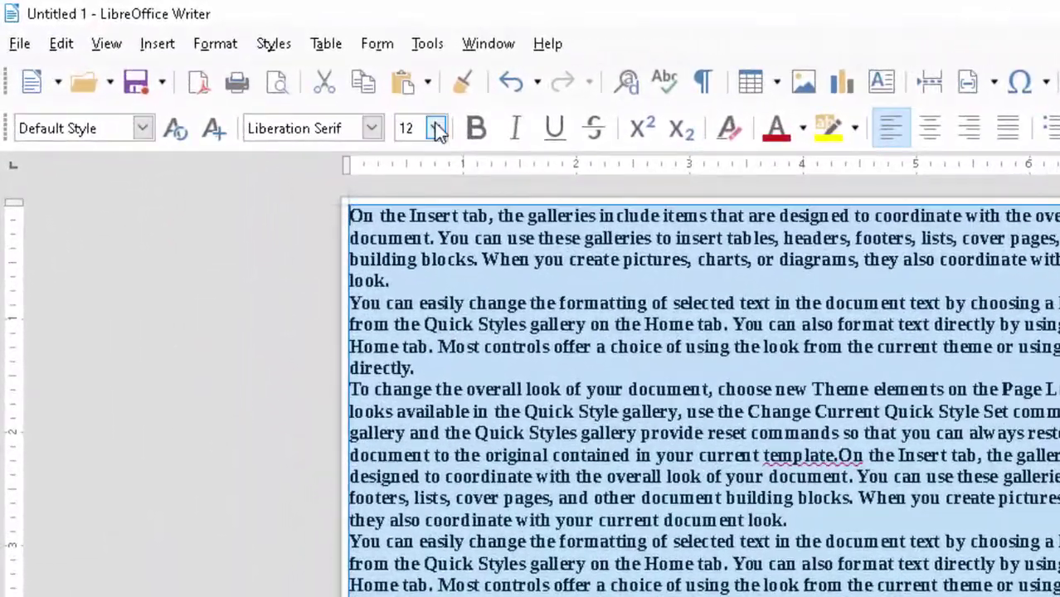
Set the selected bold text to 10.5 pt
click(436, 129)
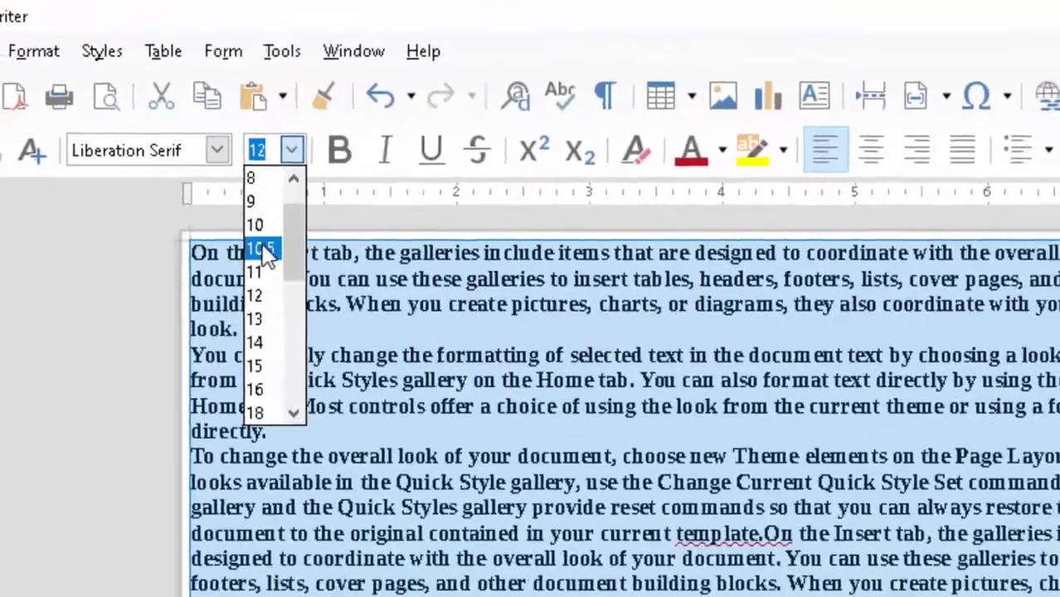
click(262, 250)
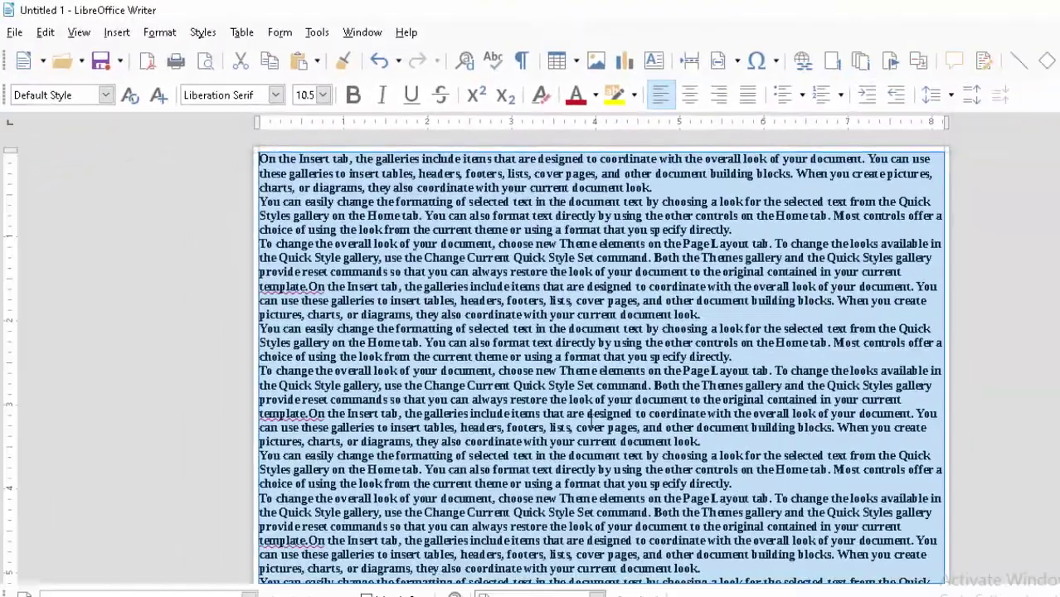
scroll(603, 408, down, 3)
scroll(603, 408, down, 3)
scroll(605, 406, down, 3)
scroll(610, 390, down, 3)
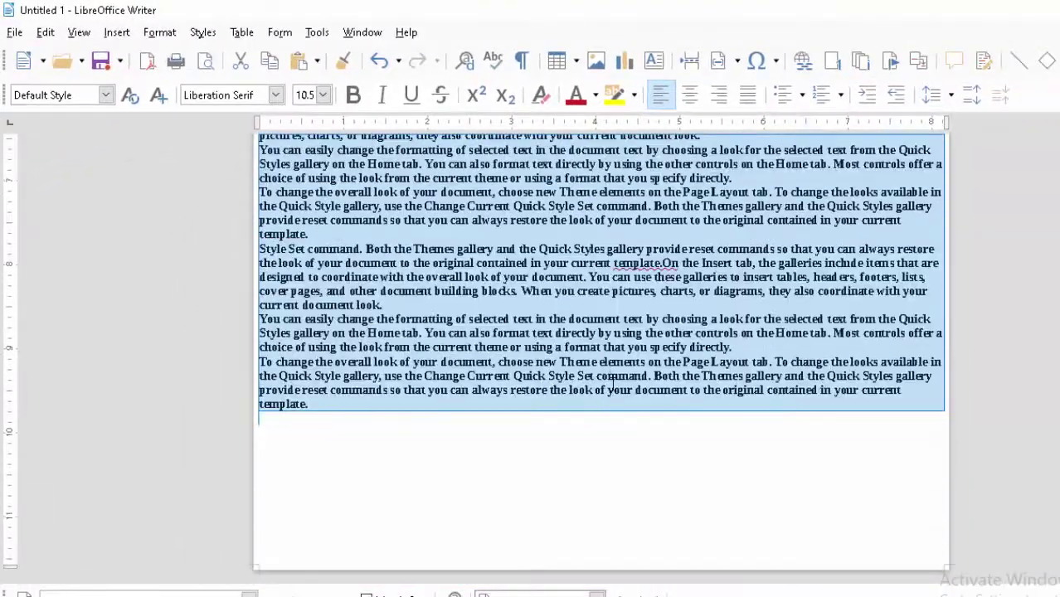
Paste another copy of the paragraphs at the end of the document
click(581, 473)
key(ctrl+v)
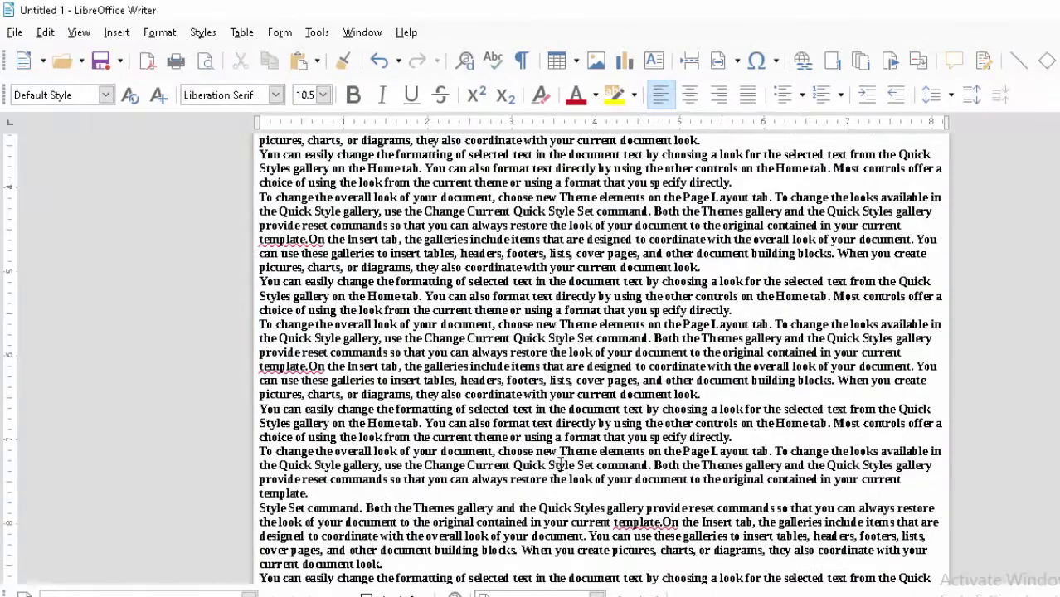
scroll(565, 452, up, 1)
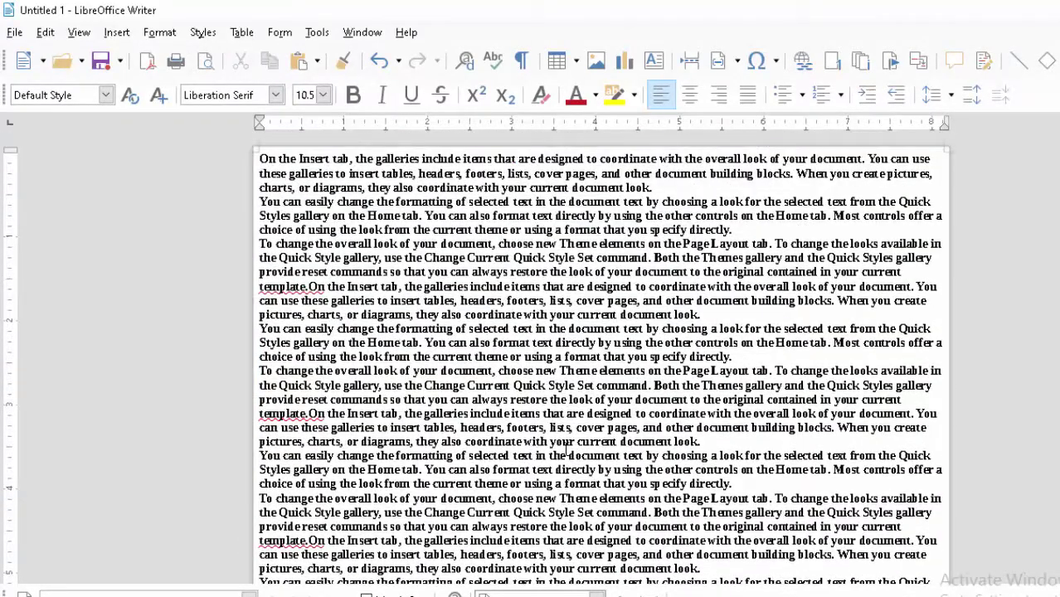
scroll(921, 164, down, 10)
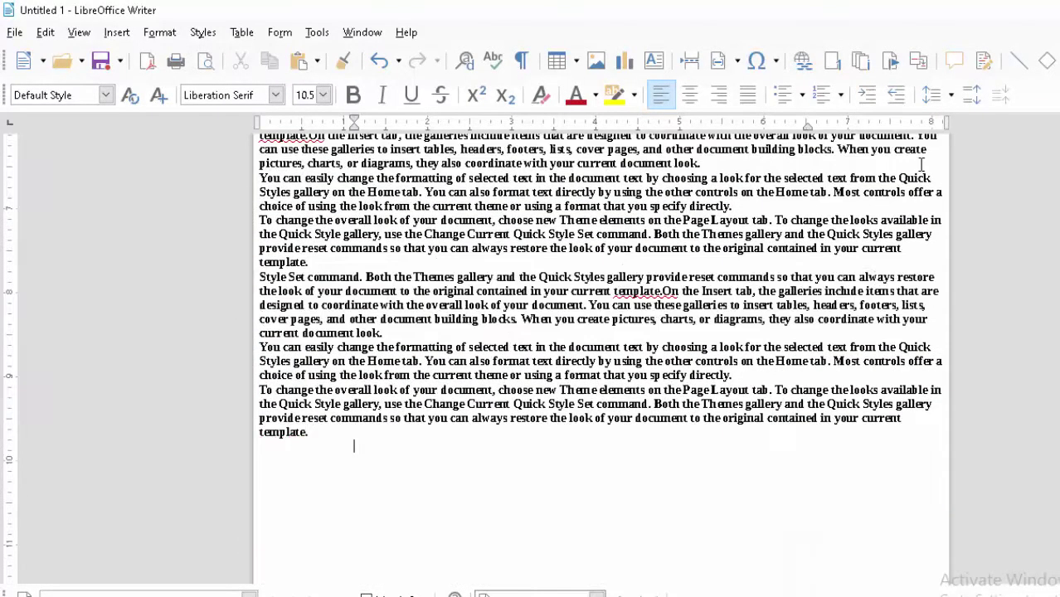
scroll(809, 357, up, 5)
scroll(807, 375, up, 5)
scroll(766, 319, up, 5)
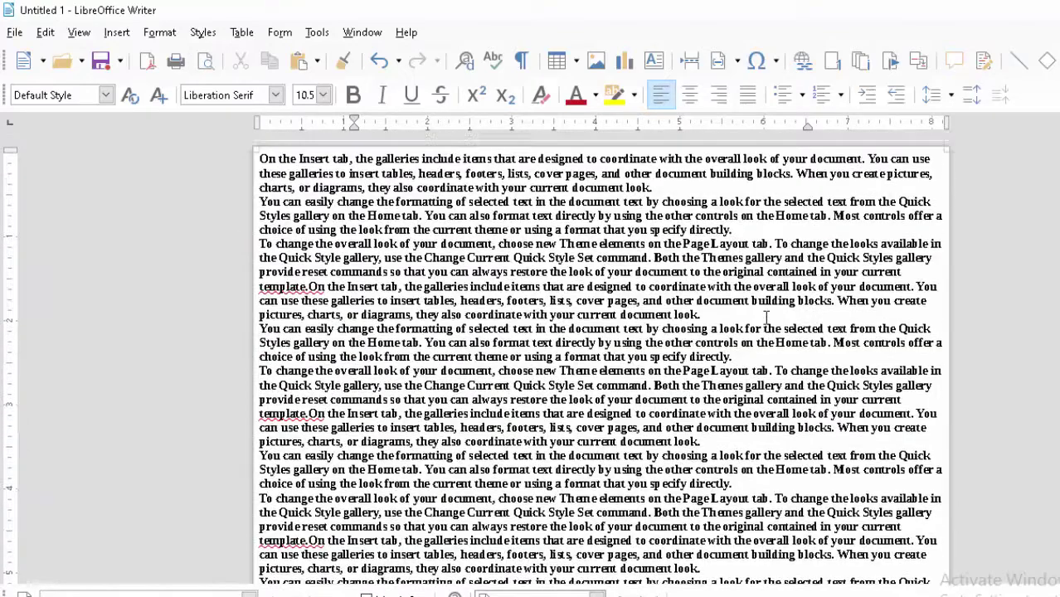
Drag the ruler's paragraph indent marker to the left margin
drag(354, 124, 254, 194)
scroll(398, 385, up, 5)
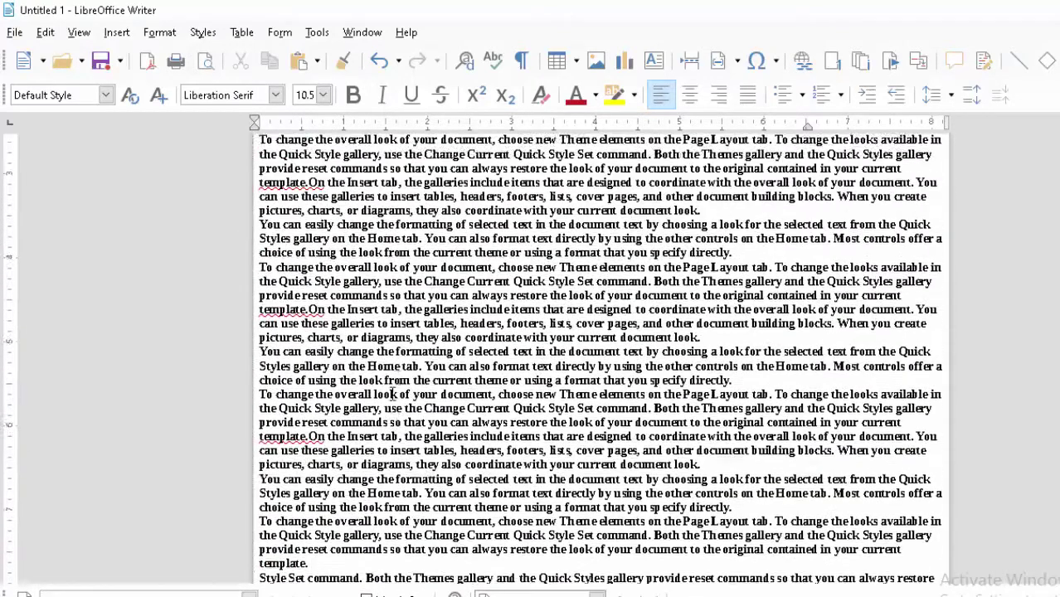
scroll(398, 385, up, 5)
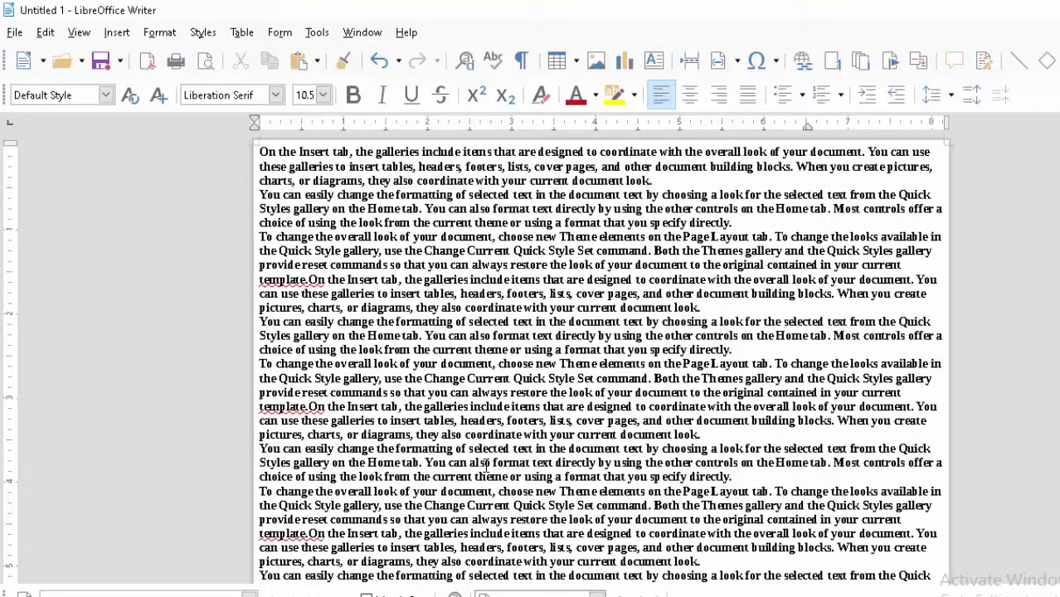